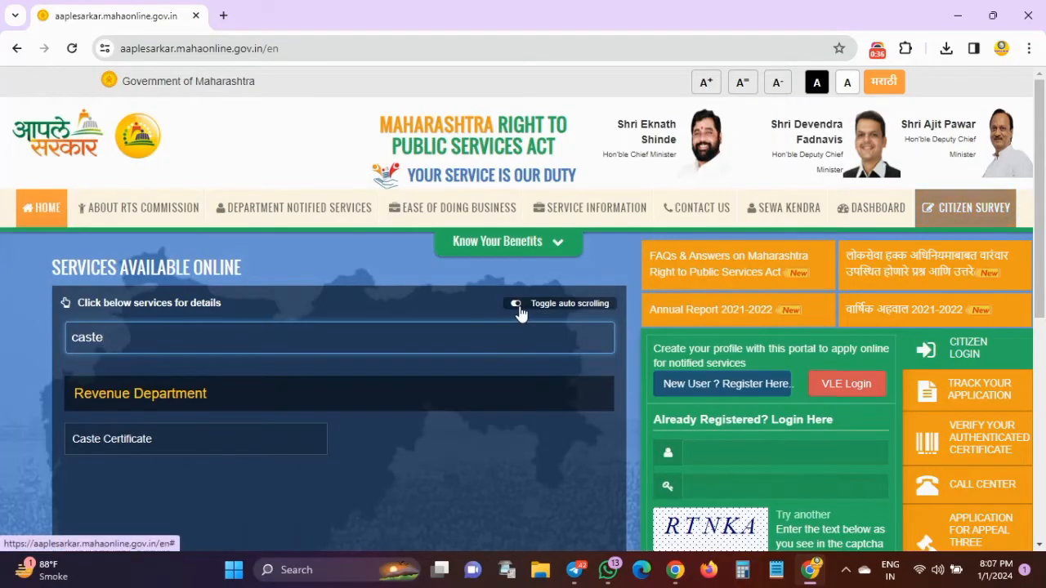
# Search the available online services for "obc" instead of "caste", and clear the search field
pyautogui.scroll(-1, 286, 423)
pyautogui.scroll(-1, 286, 423)
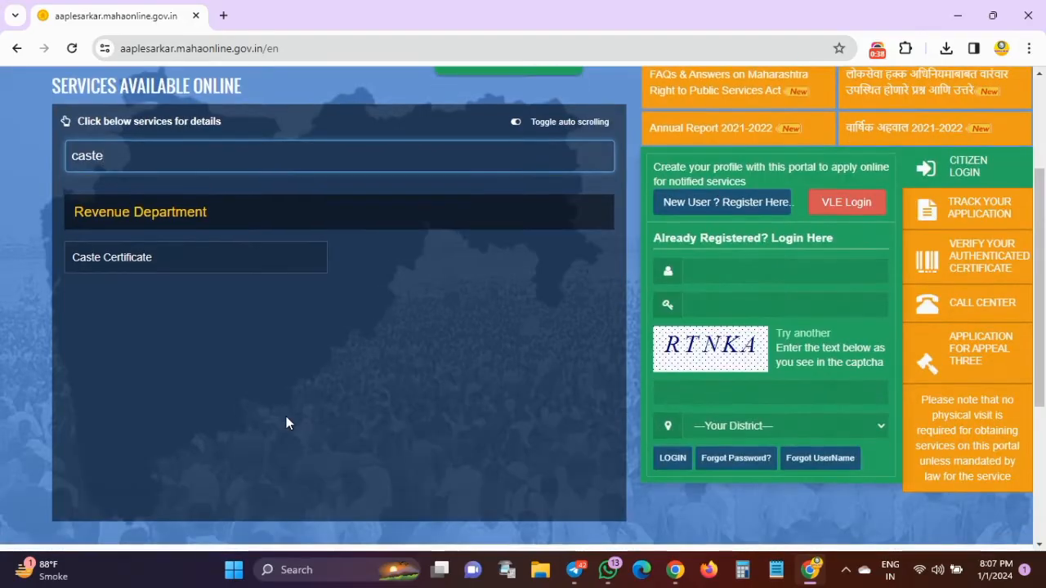
pyautogui.scroll(3, 286, 424)
pyautogui.press('BackSpace')
pyautogui.press('BackSpace')
pyautogui.press('BackSpace')
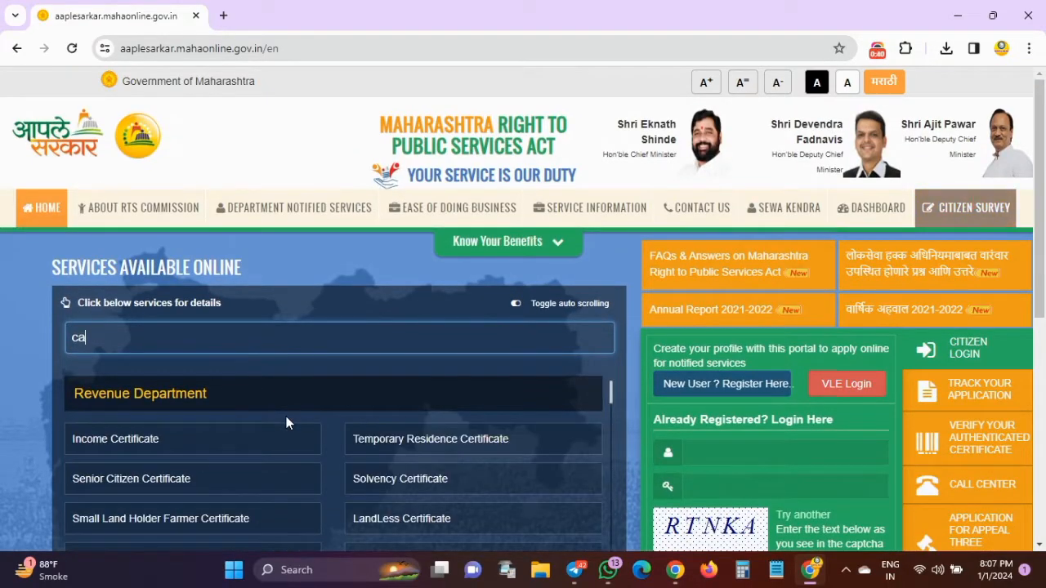
pyautogui.press('BackSpace')
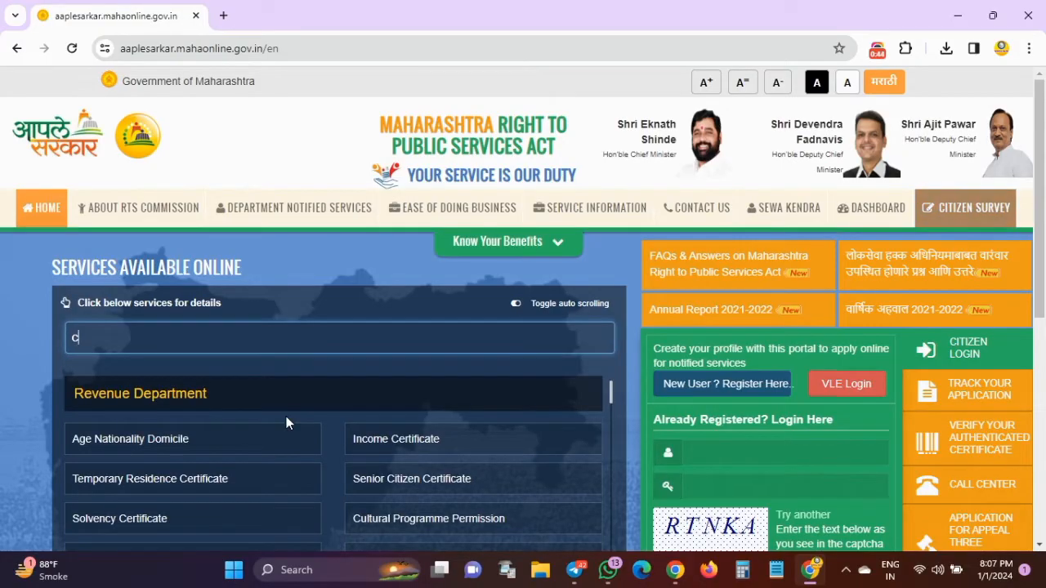
pyautogui.press('BackSpace')
pyautogui.write('obc')
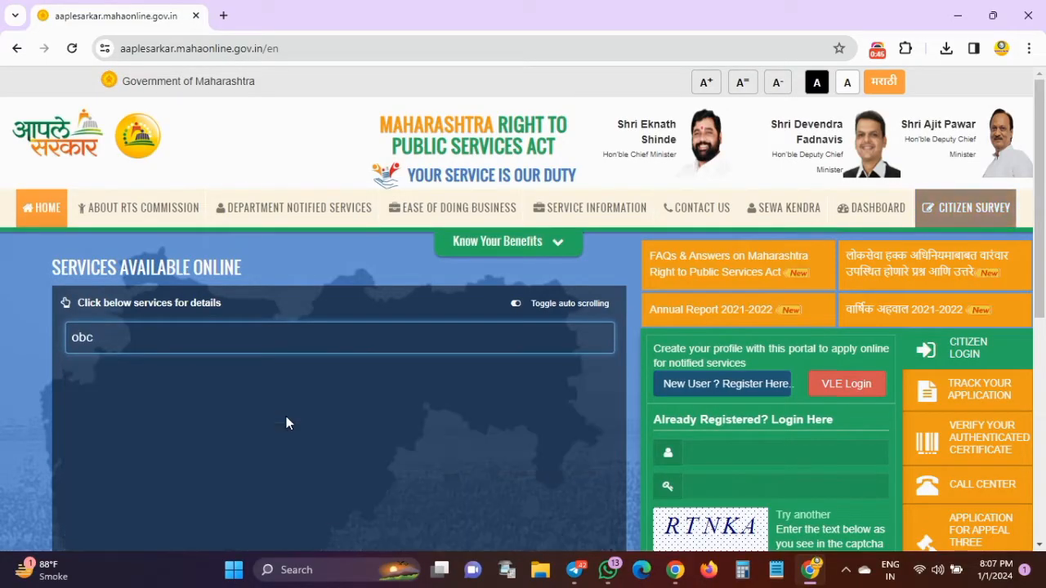
pyautogui.press('BackSpace')
pyautogui.press('BackSpace')
pyautogui.press('BackSpace')
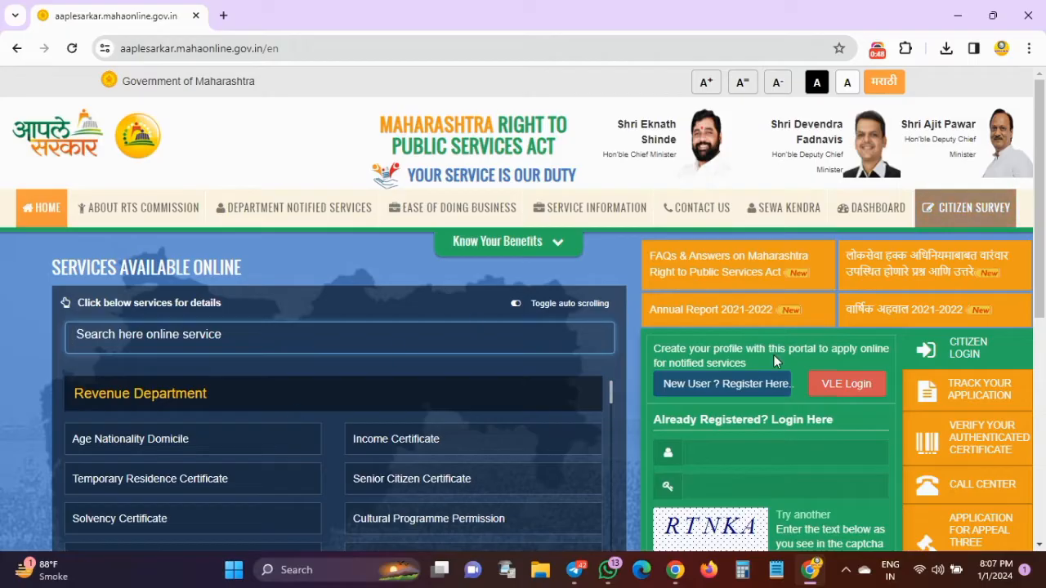
# Open the VLE login page and sign in with the prefilled credentials
pyautogui.click(728, 452)
pyautogui.scroll(-1, 728, 451)
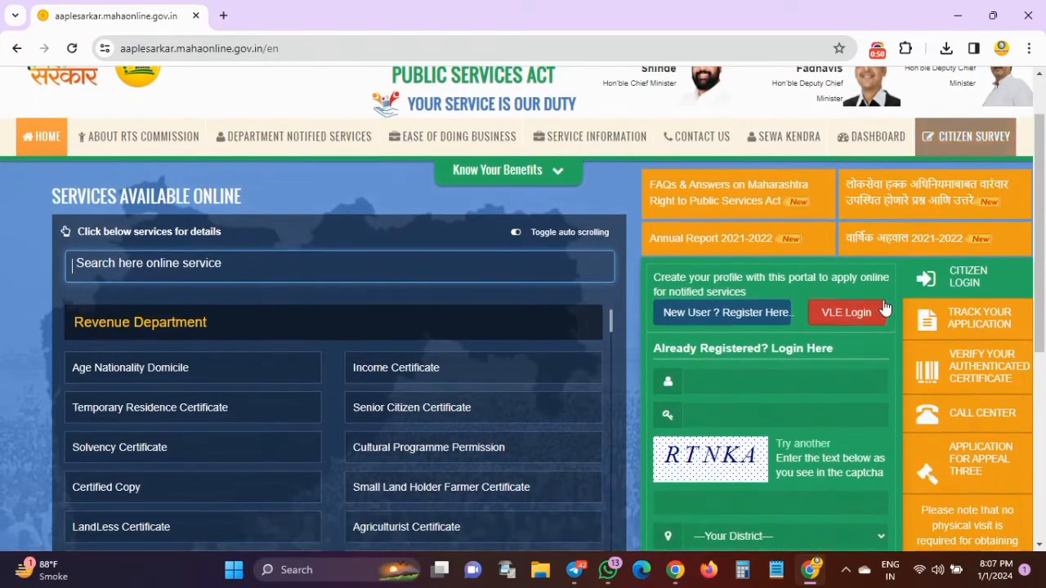
pyautogui.scroll(1, 785, 392)
pyautogui.scroll(-2, 780, 394)
pyautogui.scroll(-1, 781, 395)
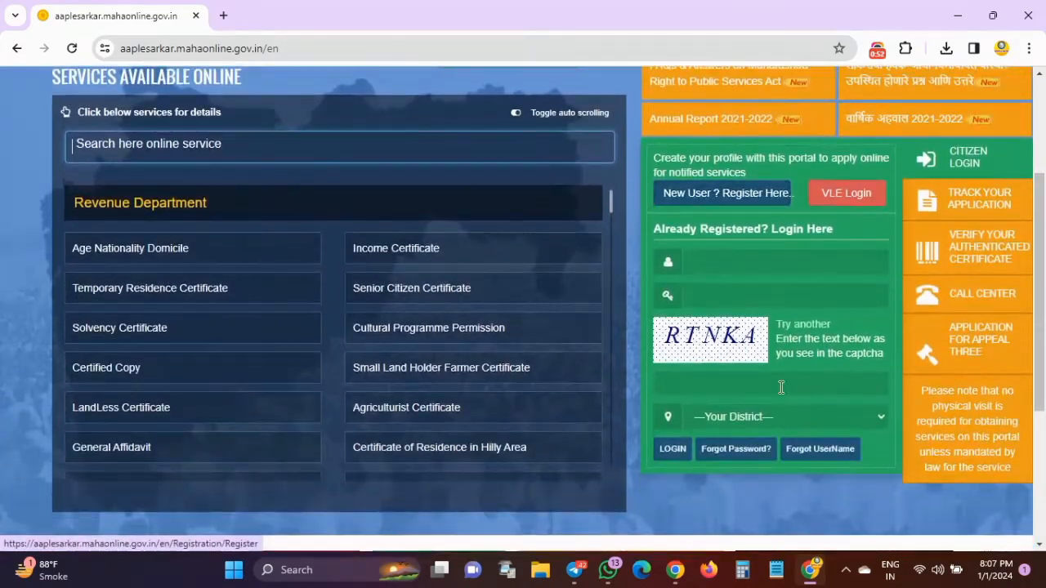
pyautogui.scroll(3, 778, 380)
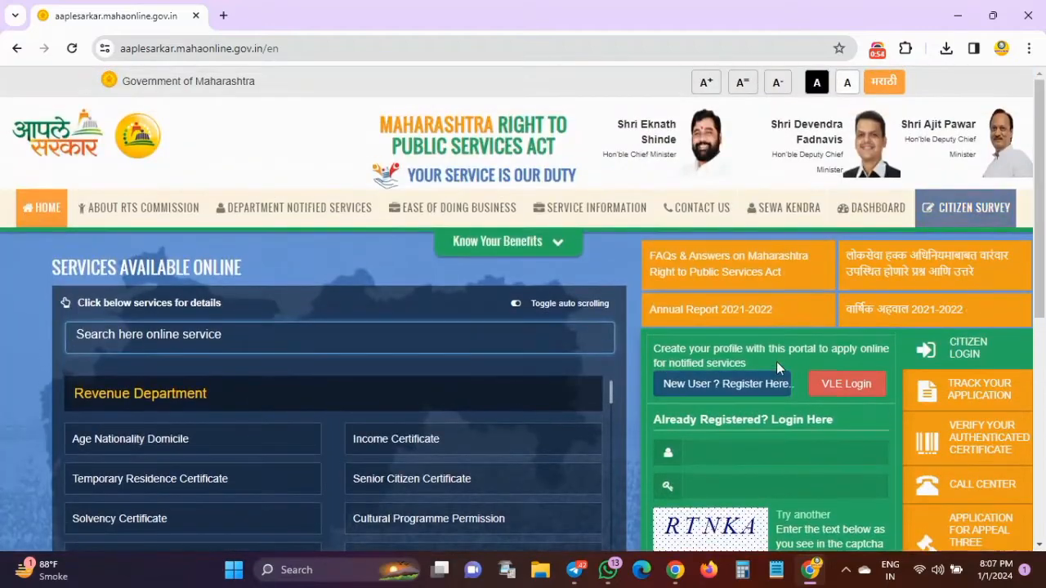
pyautogui.click(844, 384)
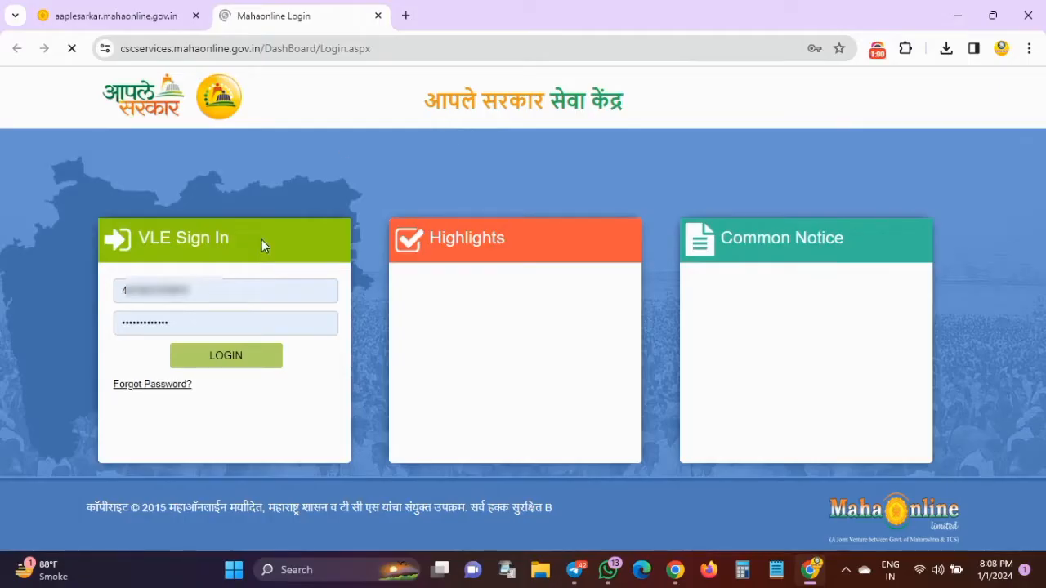
pyautogui.click(238, 360)
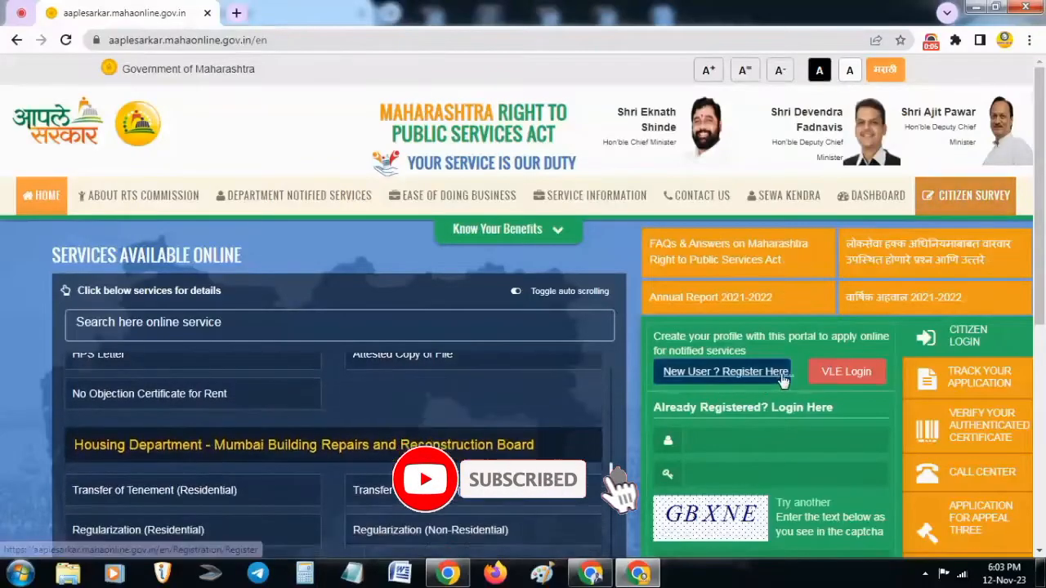
# Sign in through VLE Login with the account username and password, and dismiss the notice board
pyautogui.click(846, 373)
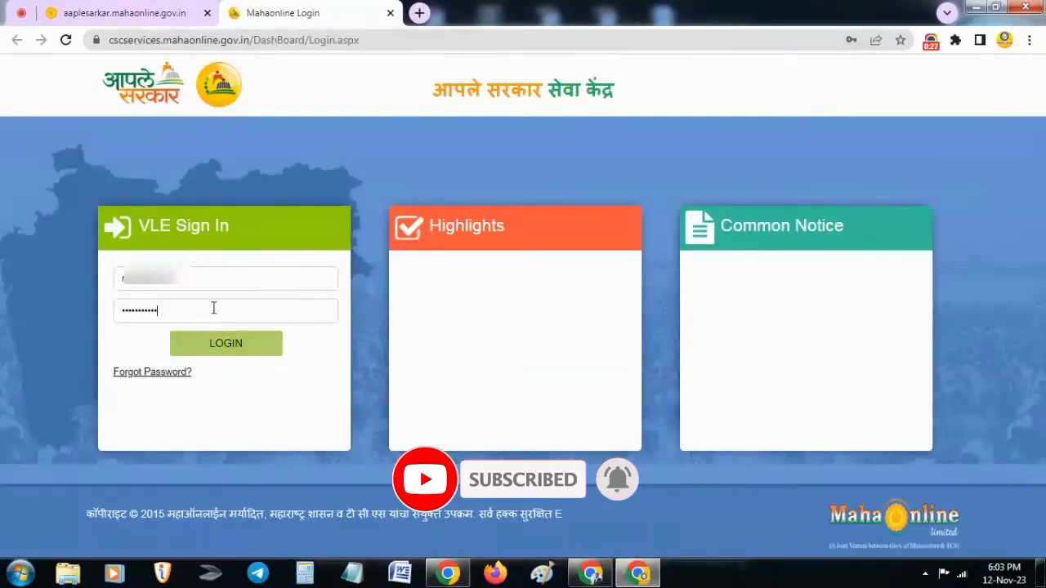
pyautogui.click(235, 351)
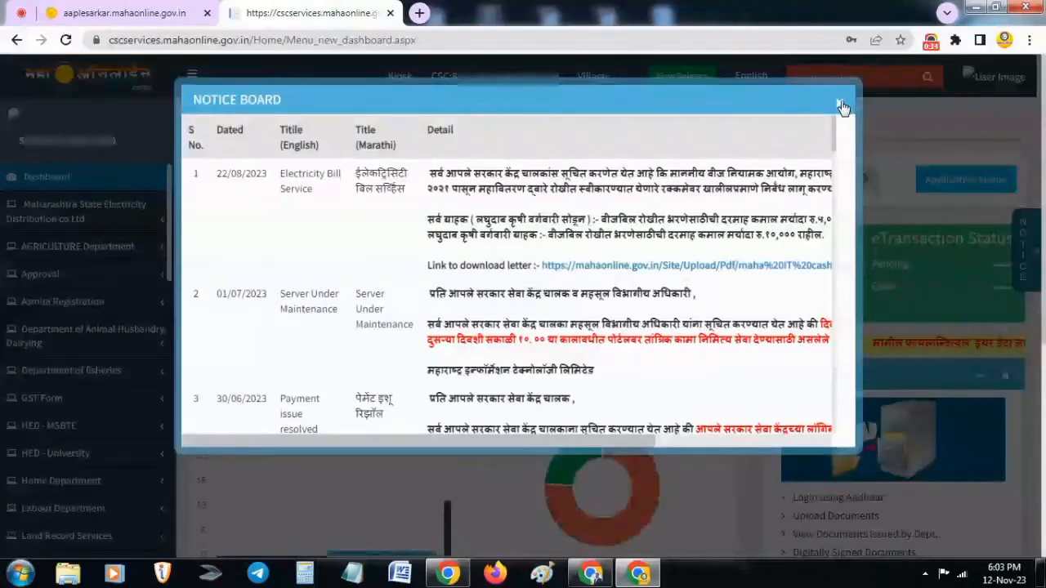
pyautogui.click(841, 106)
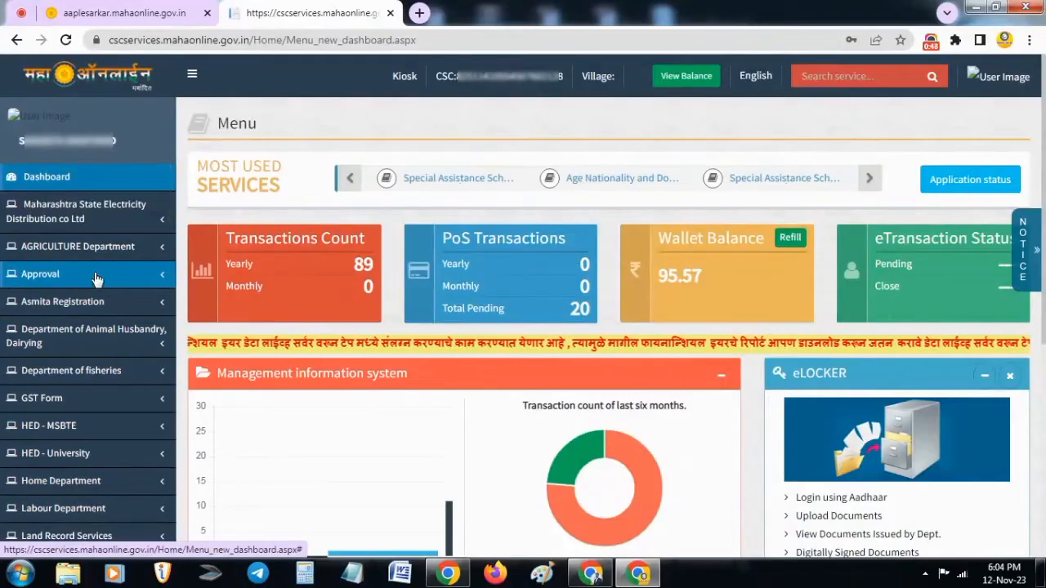
# Search the services for "central" and open the Central government OBC certificate service
pyautogui.click(823, 82)
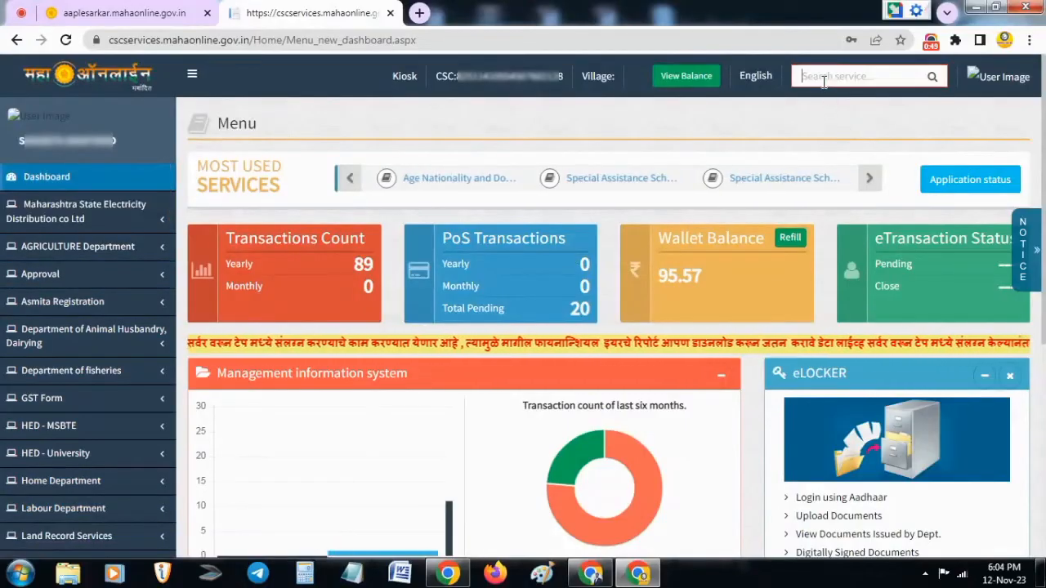
pyautogui.write('c')
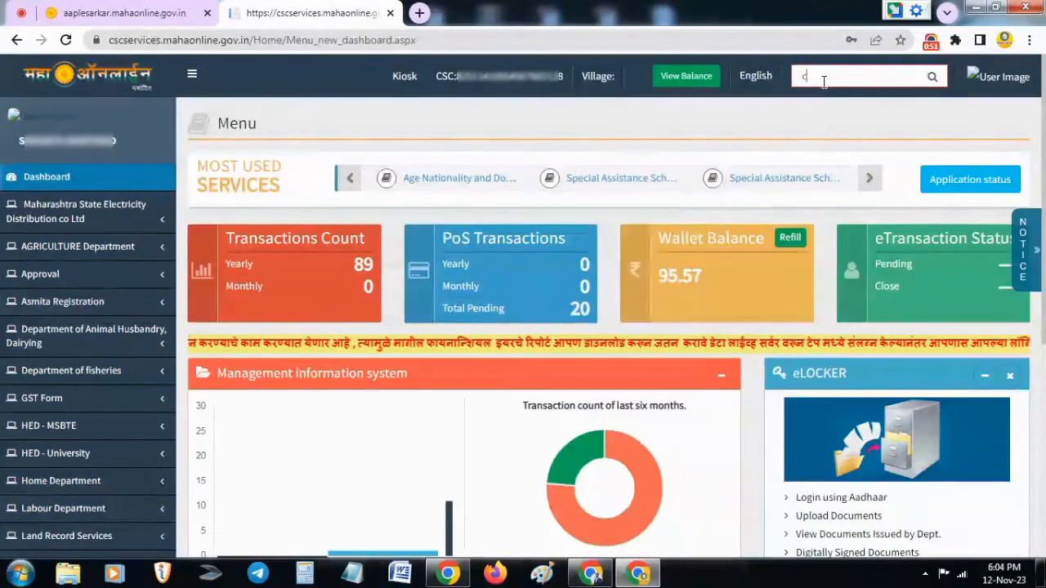
pyautogui.write('entral')
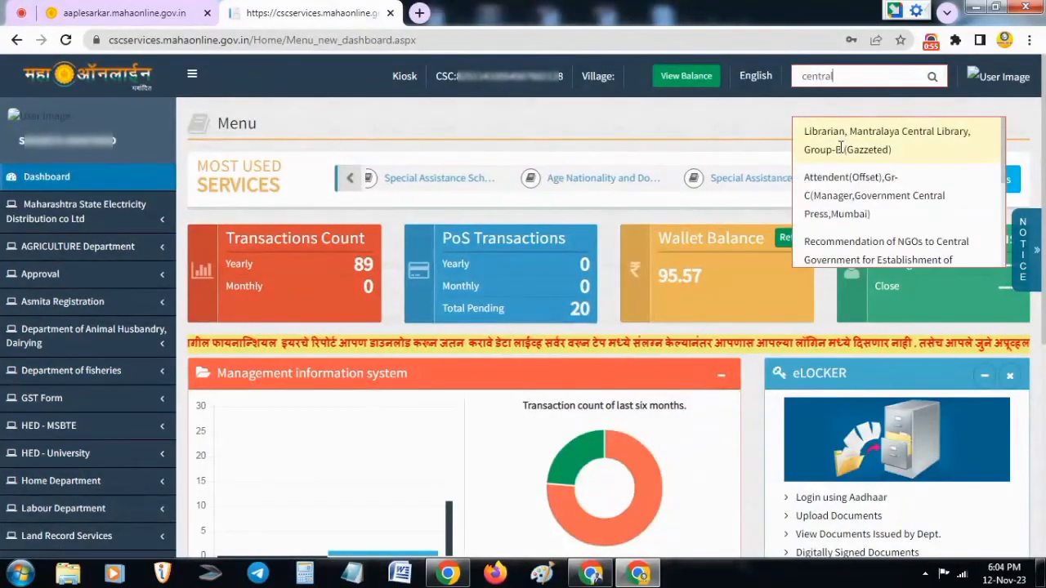
pyautogui.scroll(-1, 850, 194)
pyautogui.scroll(-1, 850, 194)
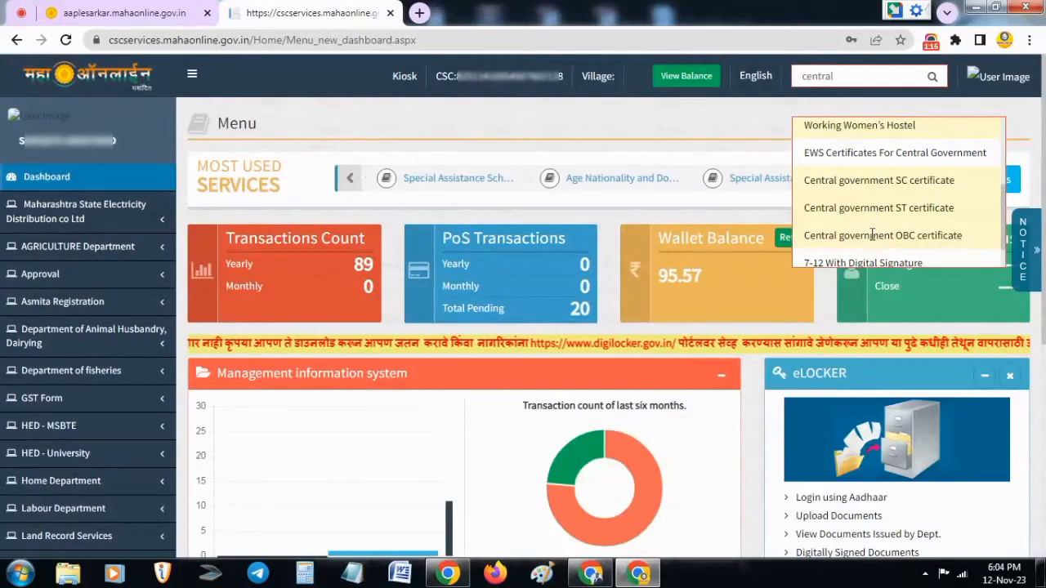
pyautogui.click(871, 235)
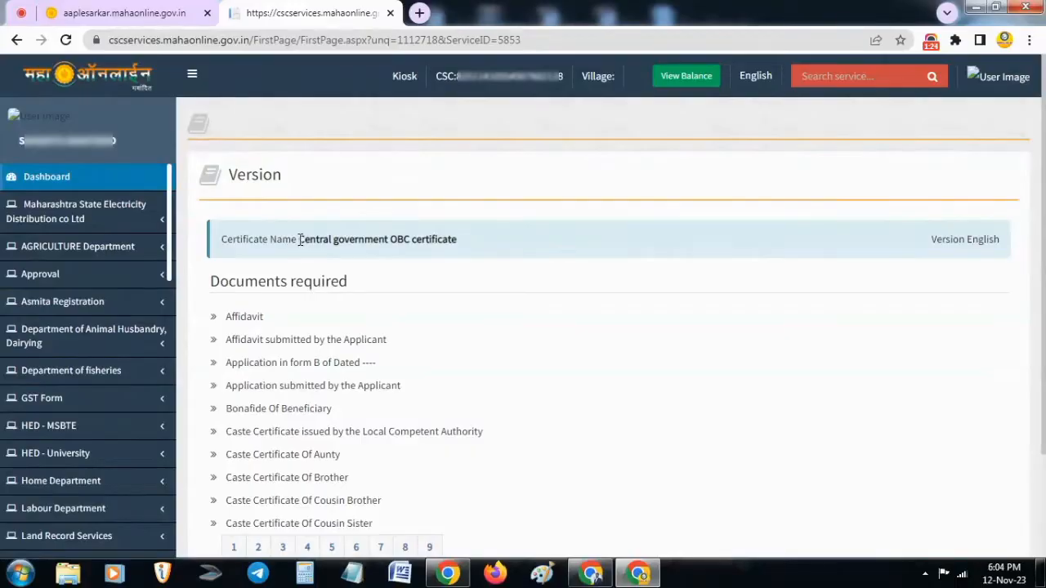
# Review the documents required for the Central government OBC certificate and continue to the application form
pyautogui.moveTo(299, 242); pyautogui.dragTo(460, 243)
pyautogui.click(460, 245)
pyautogui.moveTo(209, 282); pyautogui.dragTo(350, 282)
pyautogui.click(351, 282)
pyautogui.moveTo(245, 477); pyautogui.dragTo(321, 523)
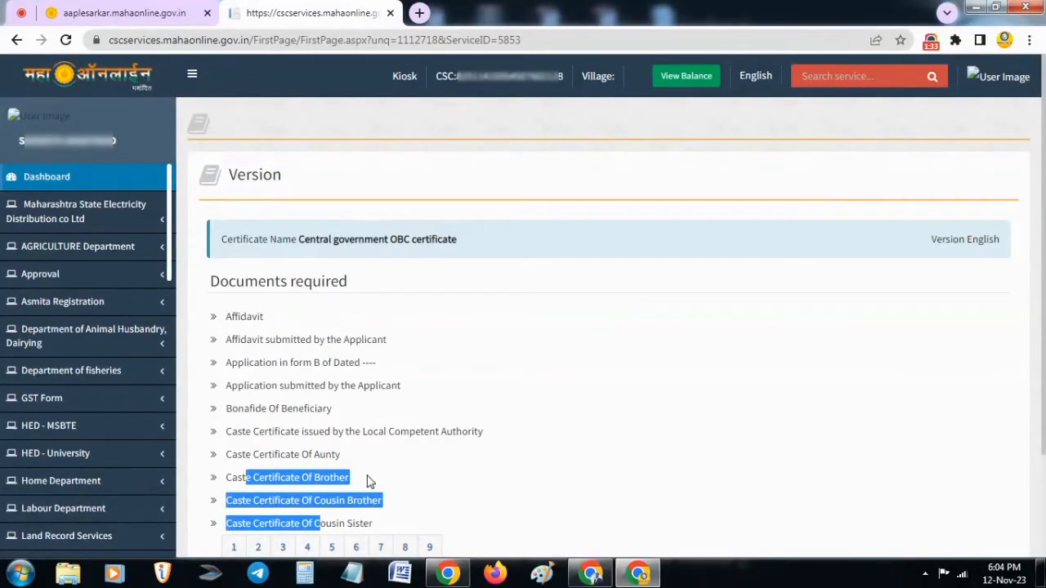
pyautogui.click(296, 404)
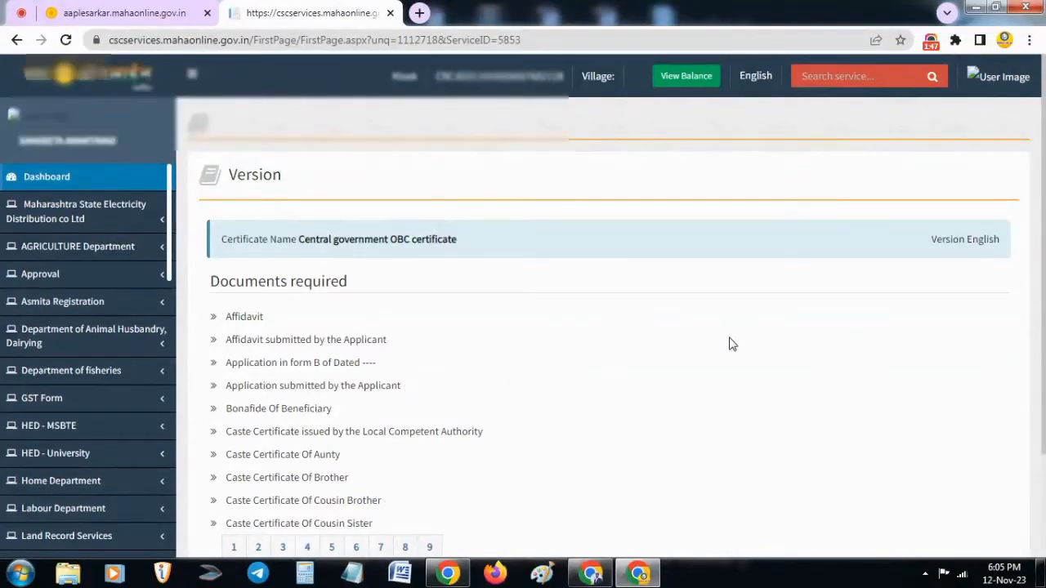
pyautogui.scroll(-2, 581, 498)
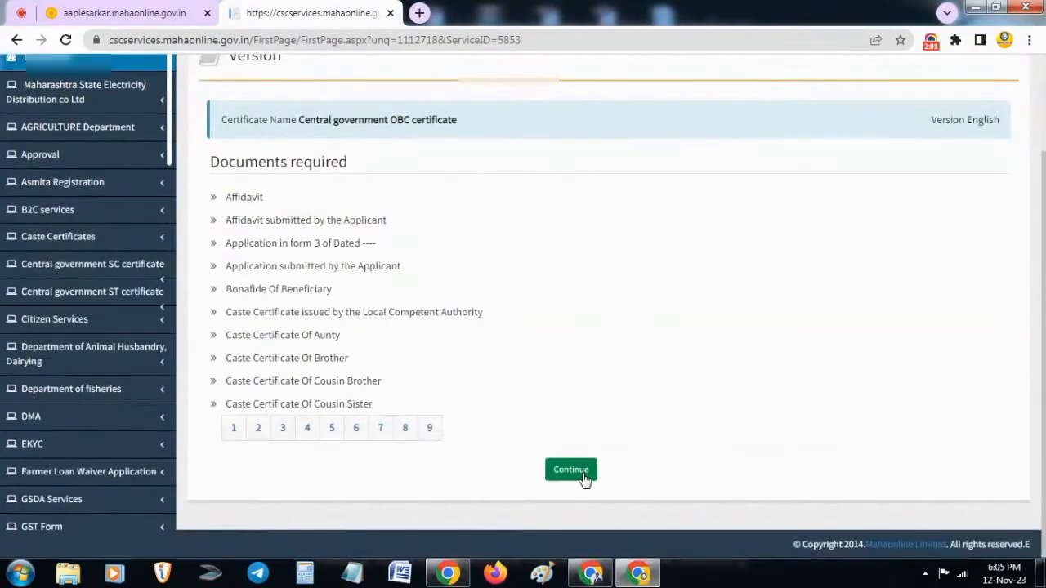
pyautogui.click(574, 469)
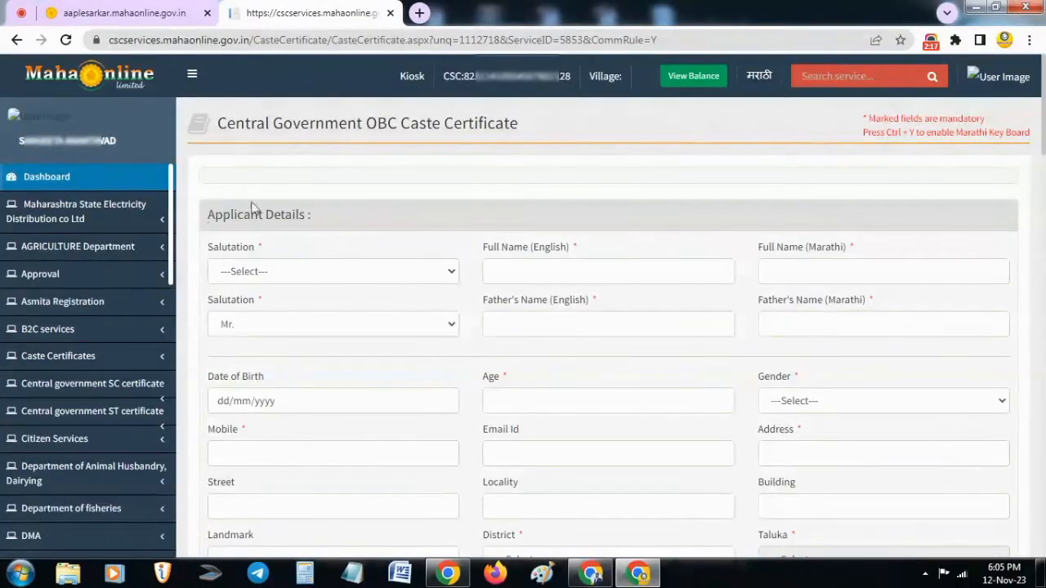
pyautogui.moveTo(209, 213); pyautogui.dragTo(313, 208)
pyautogui.click(318, 211)
pyautogui.click(320, 277)
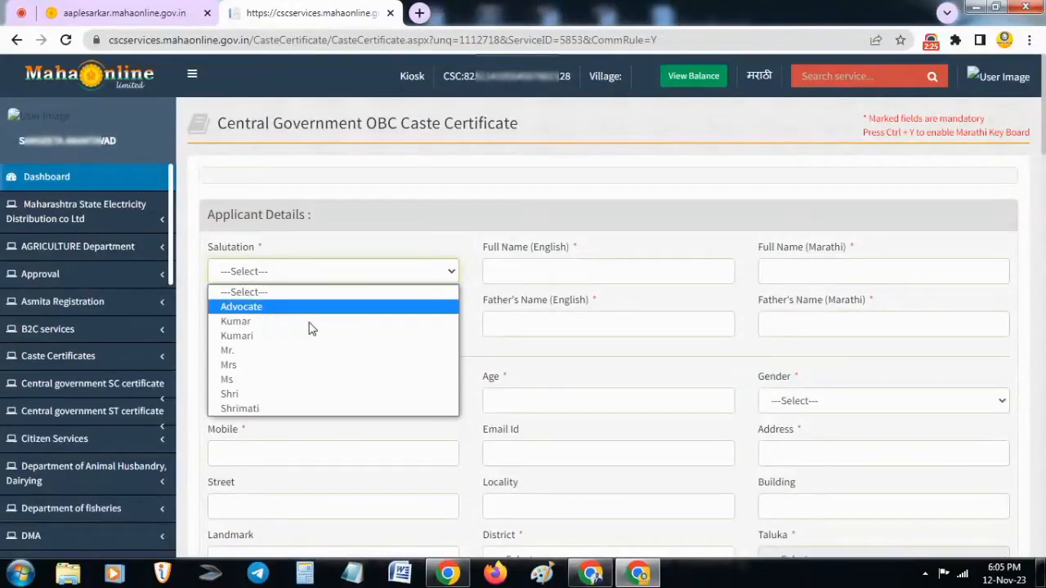
pyautogui.click(317, 232)
pyautogui.click(507, 272)
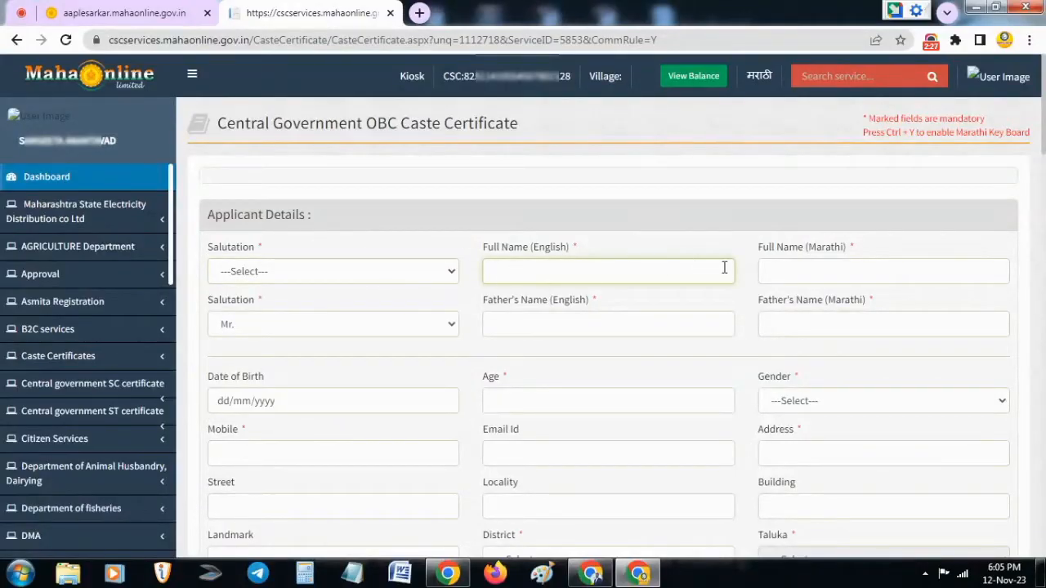
pyautogui.click(786, 267)
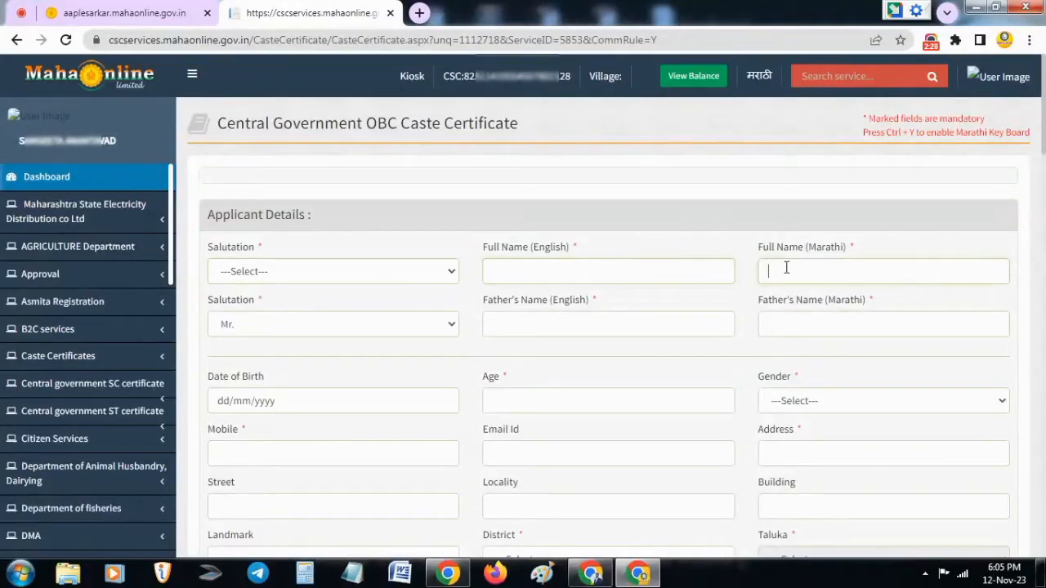
# Fill in the applicant's name in the English and Marathi full name fields
pyautogui.click(660, 272)
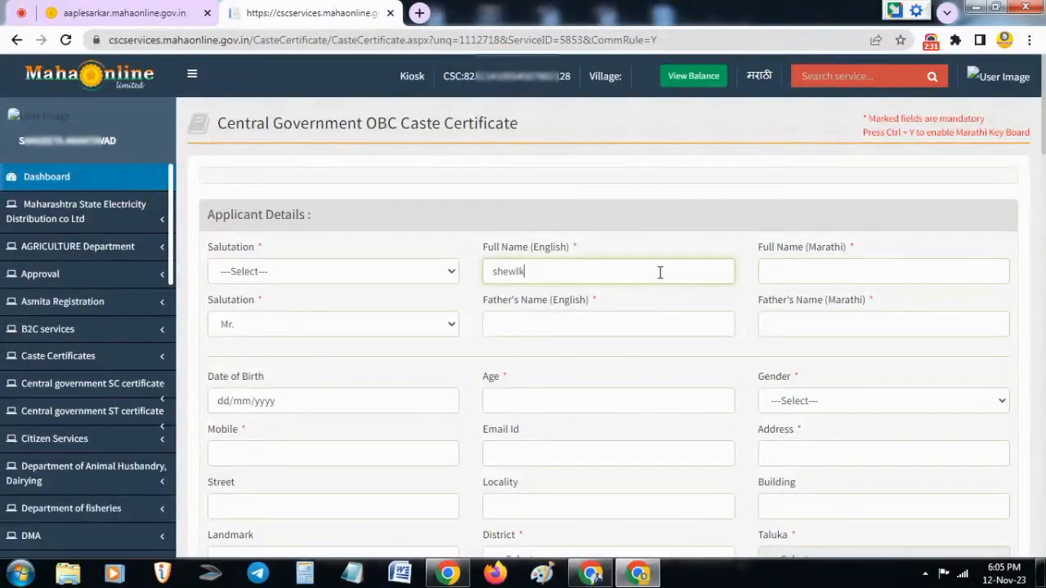
pyautogui.write('shelke')
pyautogui.press('Tab')
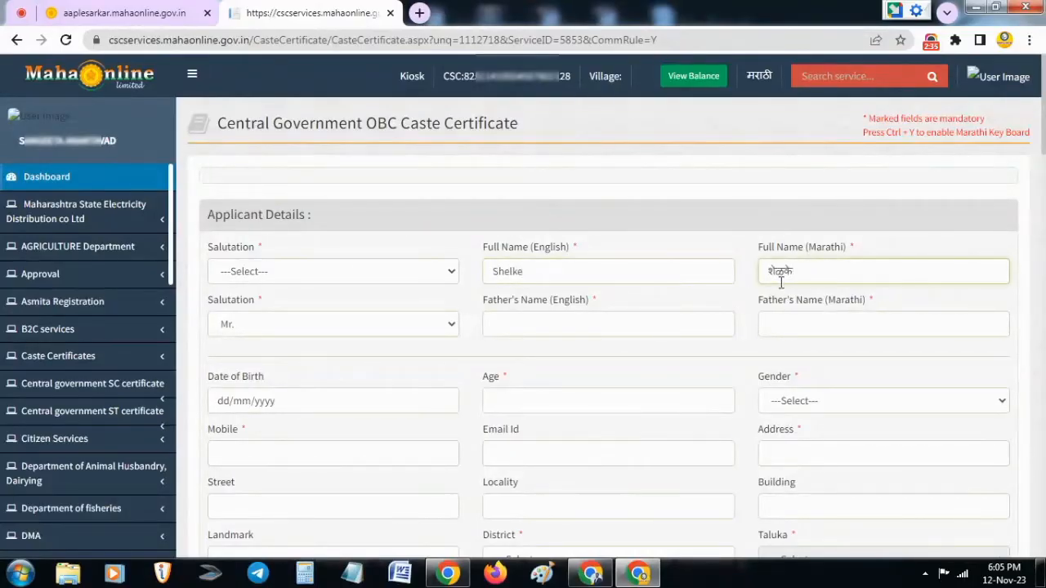
pyautogui.moveTo(553, 275); pyautogui.dragTo(545, 252)
pyautogui.click(524, 274)
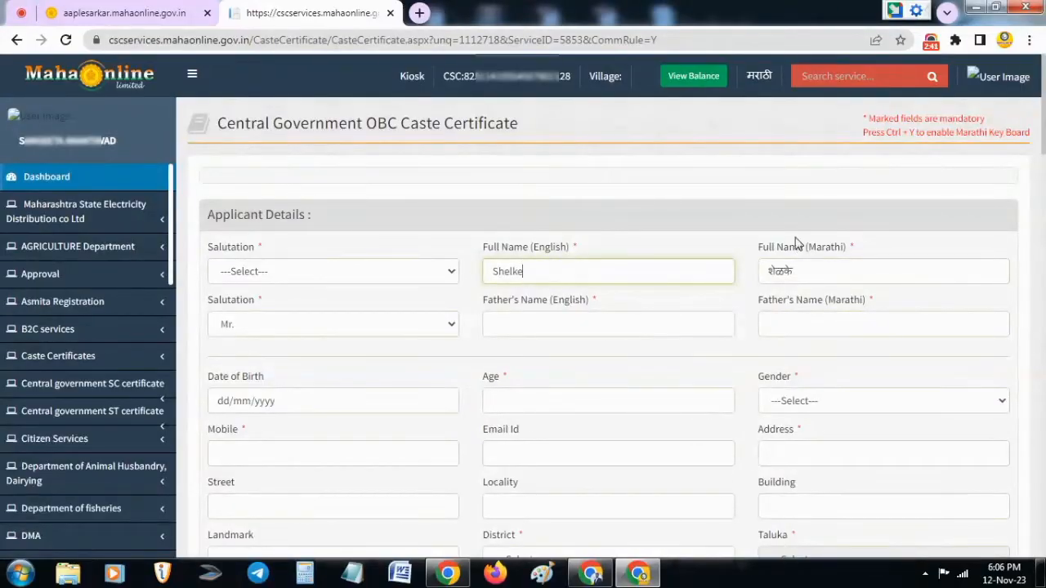
pyautogui.click(288, 335)
pyautogui.click(289, 343)
pyautogui.click(521, 329)
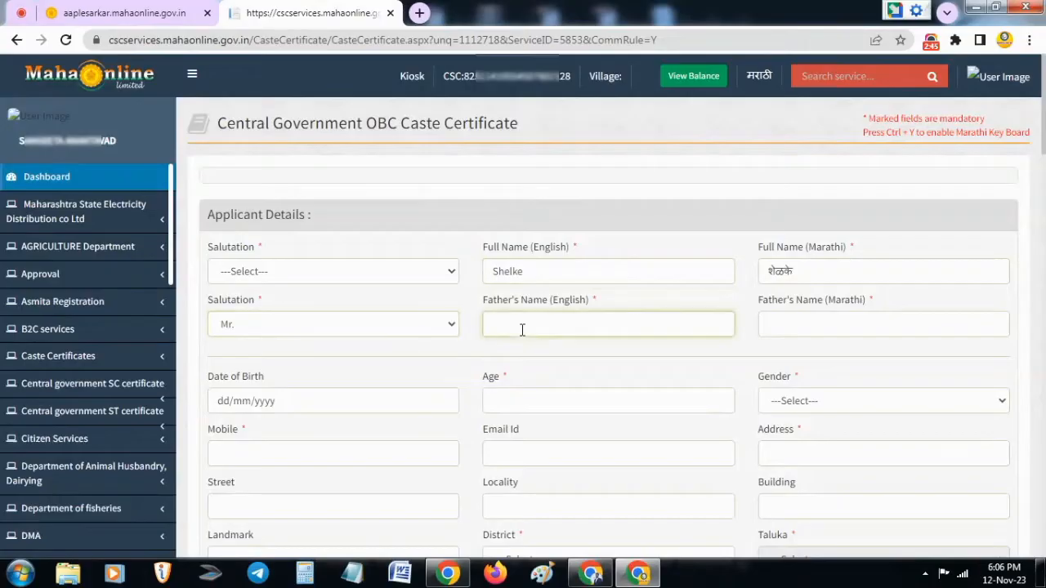
pyautogui.click(798, 322)
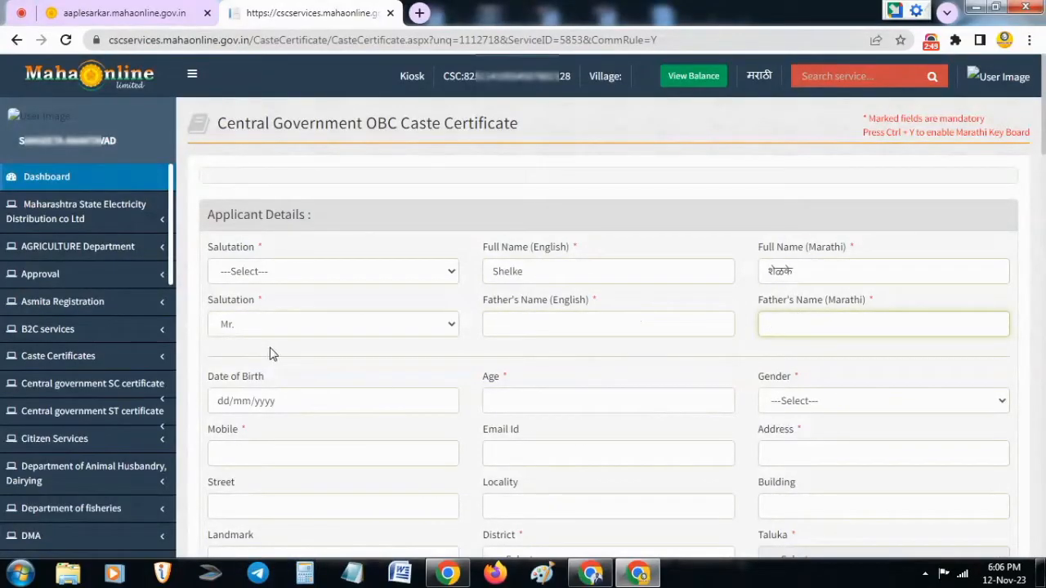
# Enter the applicant's date of birth and set the gender to M
pyautogui.click(219, 405)
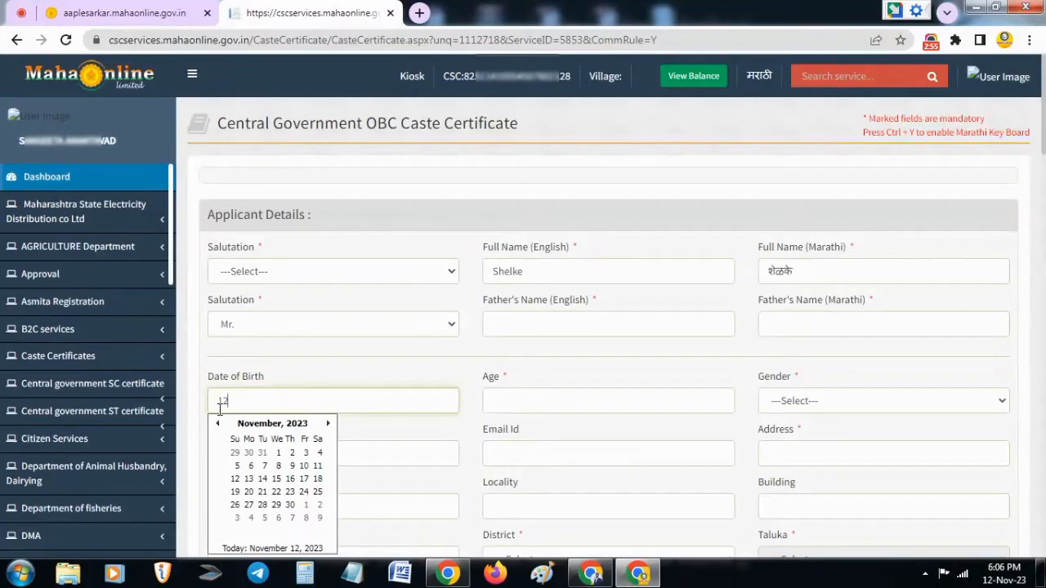
pyautogui.write('12/12/1999')
pyautogui.press('Tab')
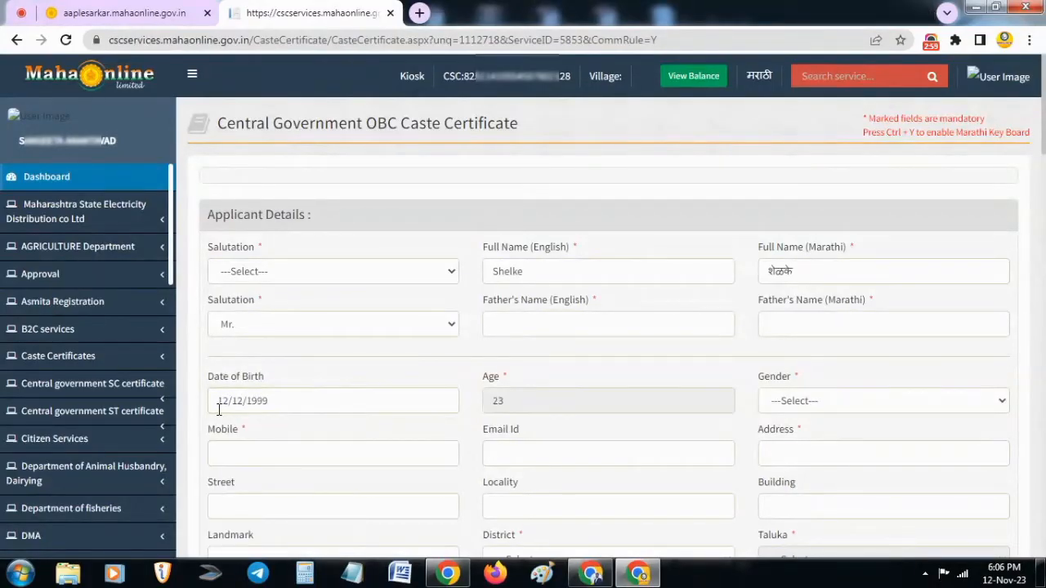
pyautogui.click(794, 406)
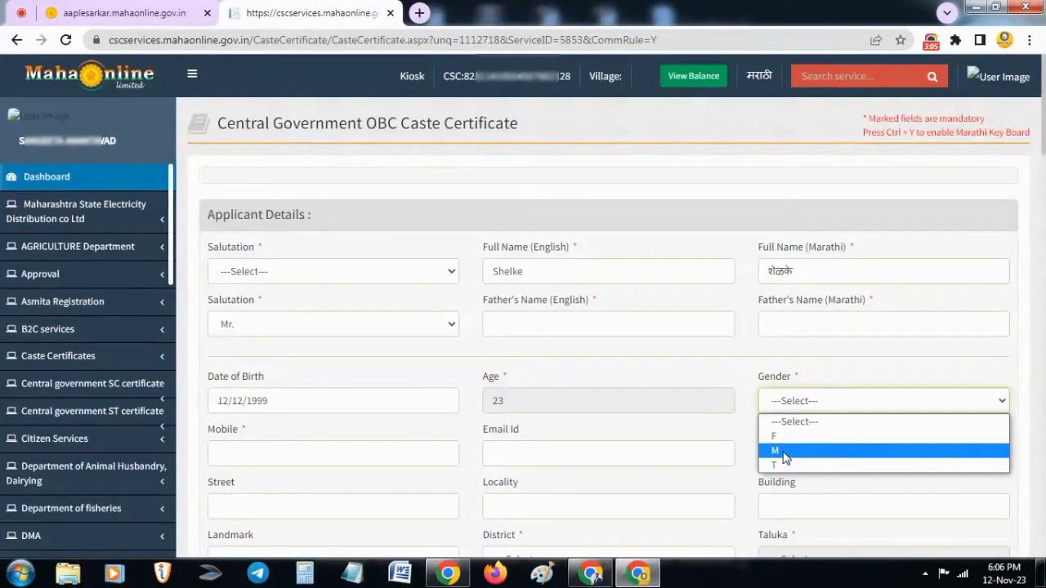
pyautogui.click(782, 451)
# Enter the applicant's 10-digit mobile number, replacing the invalid entry, and fill in the applicant's email address
pyautogui.click(270, 455)
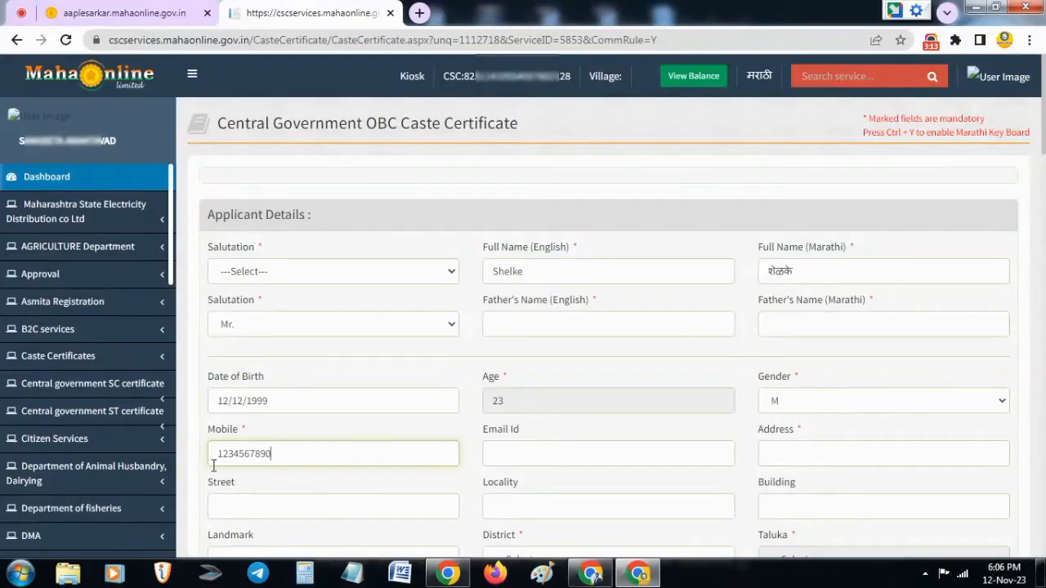
pyautogui.click(504, 457)
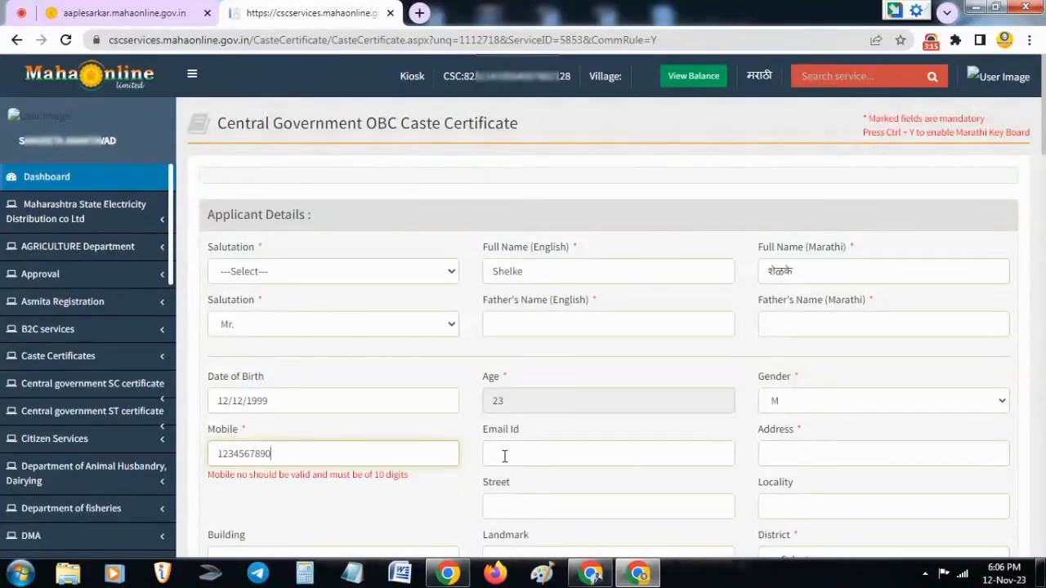
pyautogui.moveTo(350, 441); pyautogui.dragTo(188, 456)
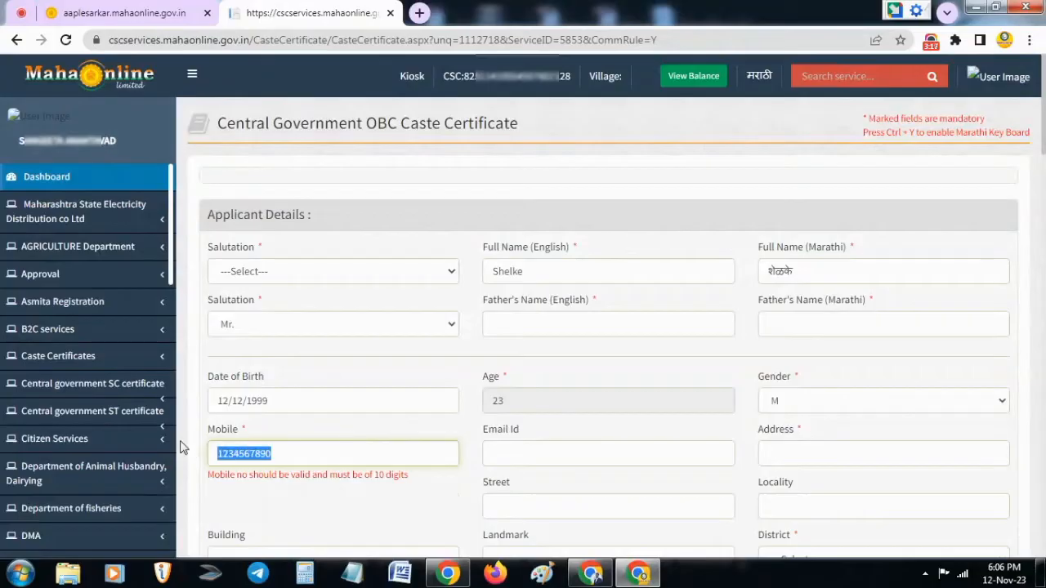
pyautogui.write('91')
pyautogui.write('55555555')
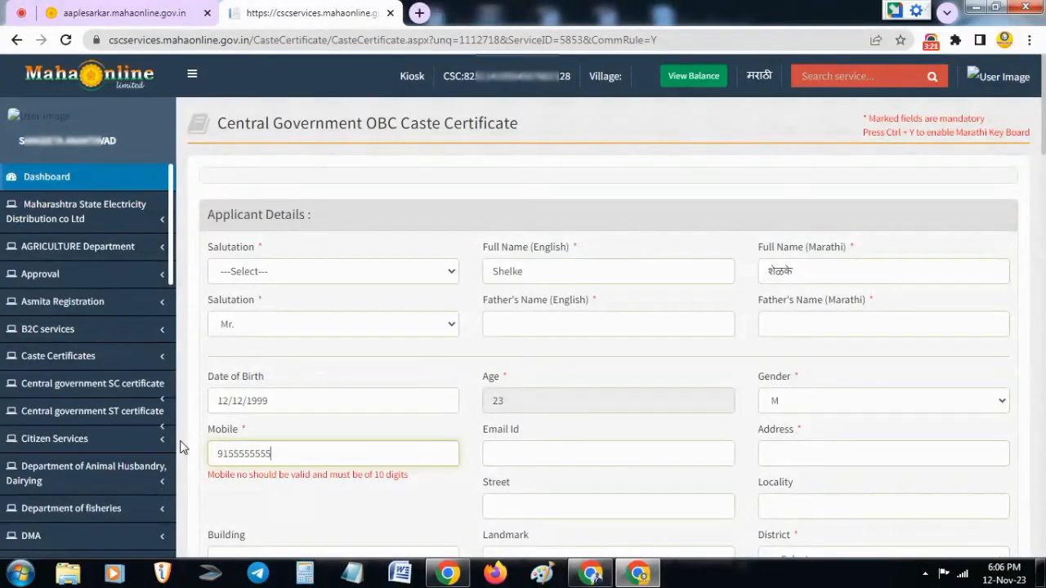
pyautogui.click(572, 453)
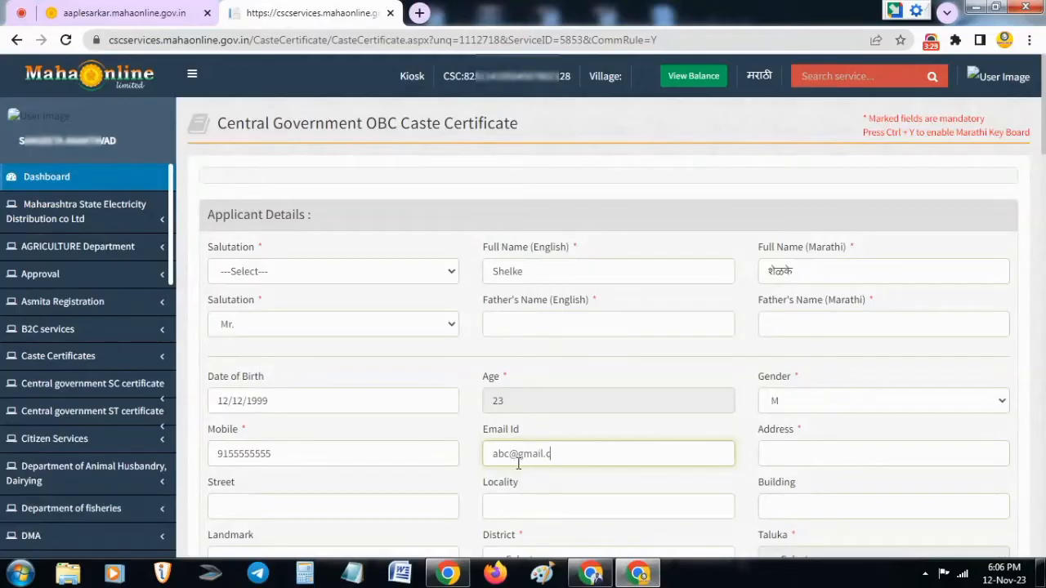
pyautogui.press('Tab')
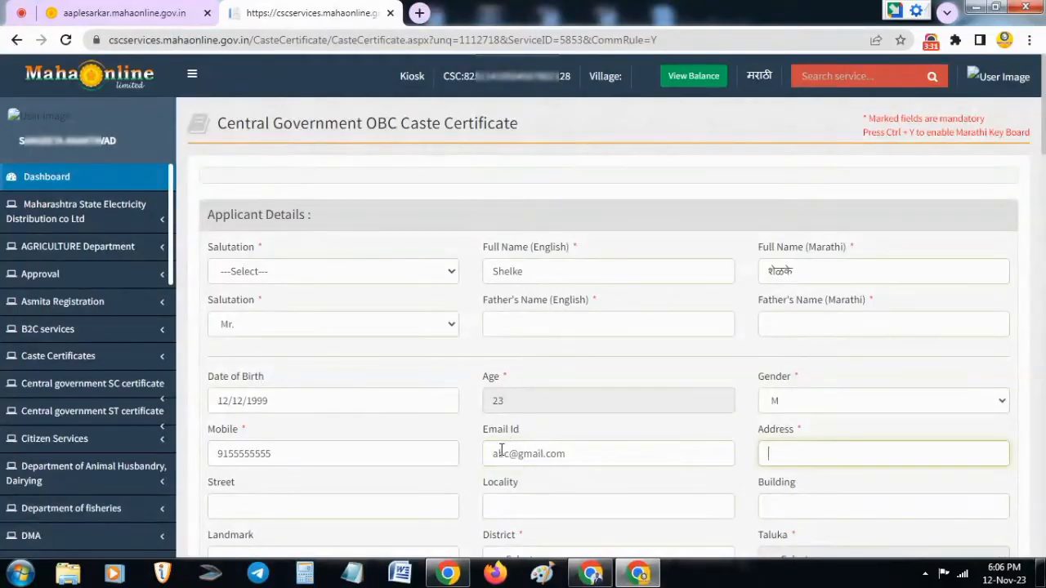
pyautogui.moveTo(490, 454); pyautogui.dragTo(600, 458)
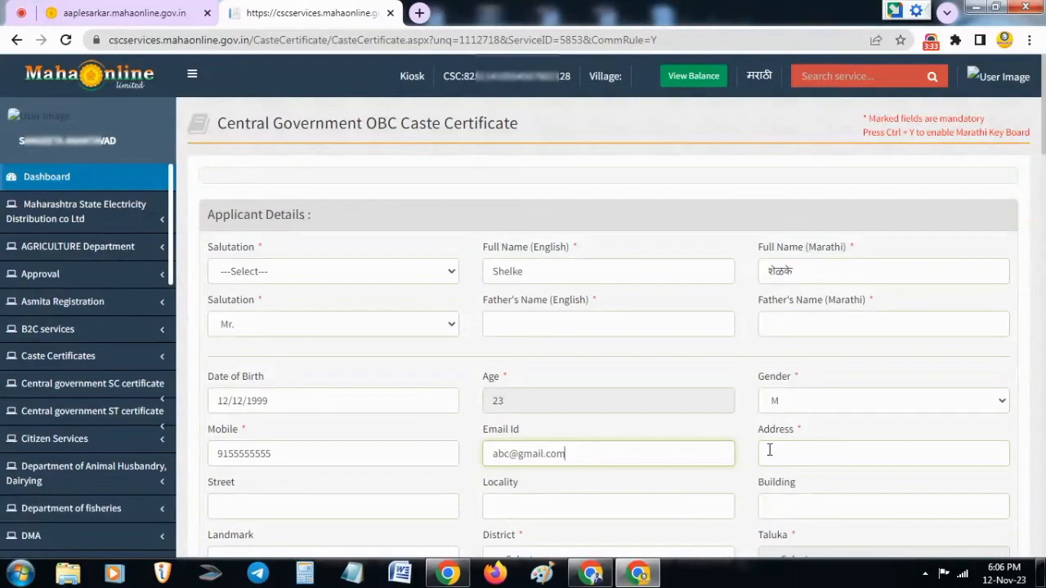
# Examine the applicant's address fields, including locality, building, landmark, district, village and pincode
pyautogui.click(796, 455)
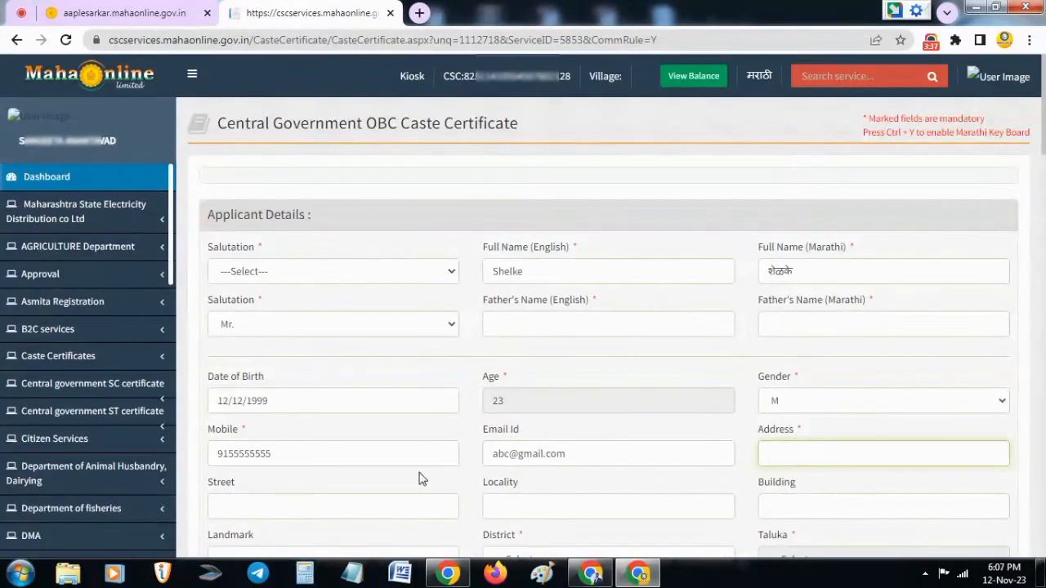
pyautogui.click(587, 506)
pyautogui.click(774, 509)
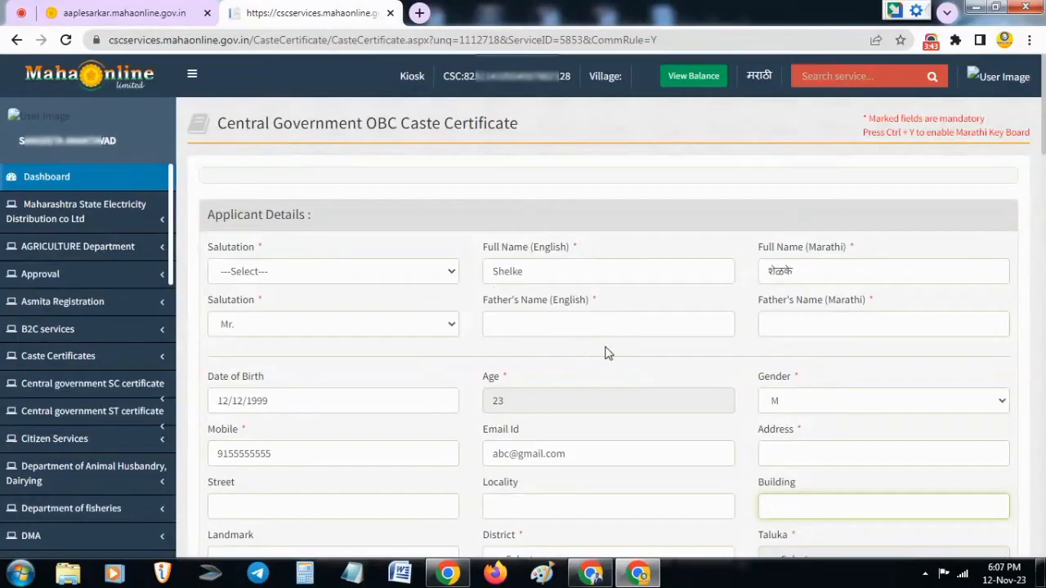
pyautogui.scroll(-5, 618, 357)
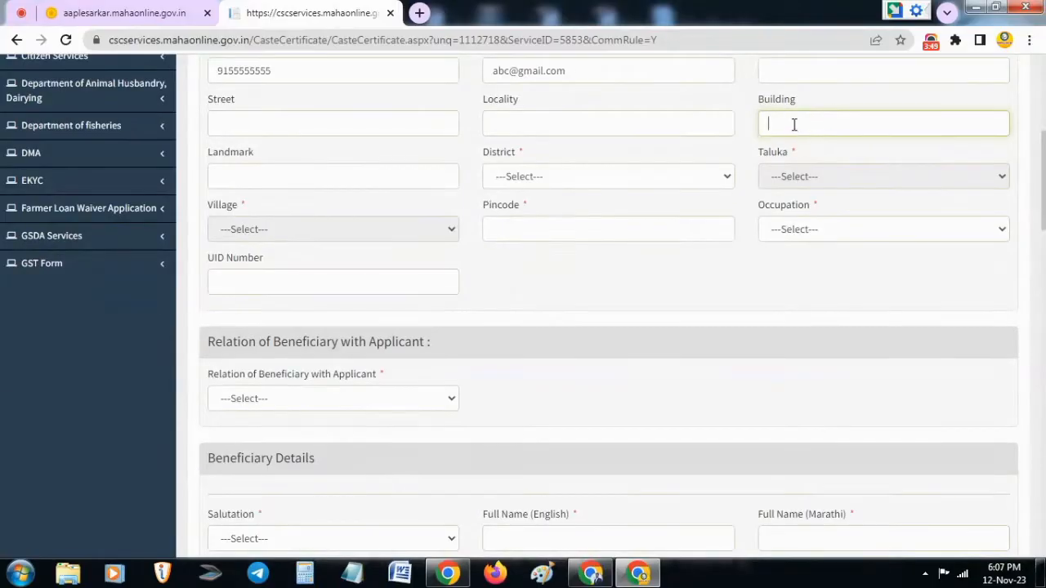
pyautogui.click(396, 168)
pyautogui.click(516, 178)
pyautogui.click(517, 178)
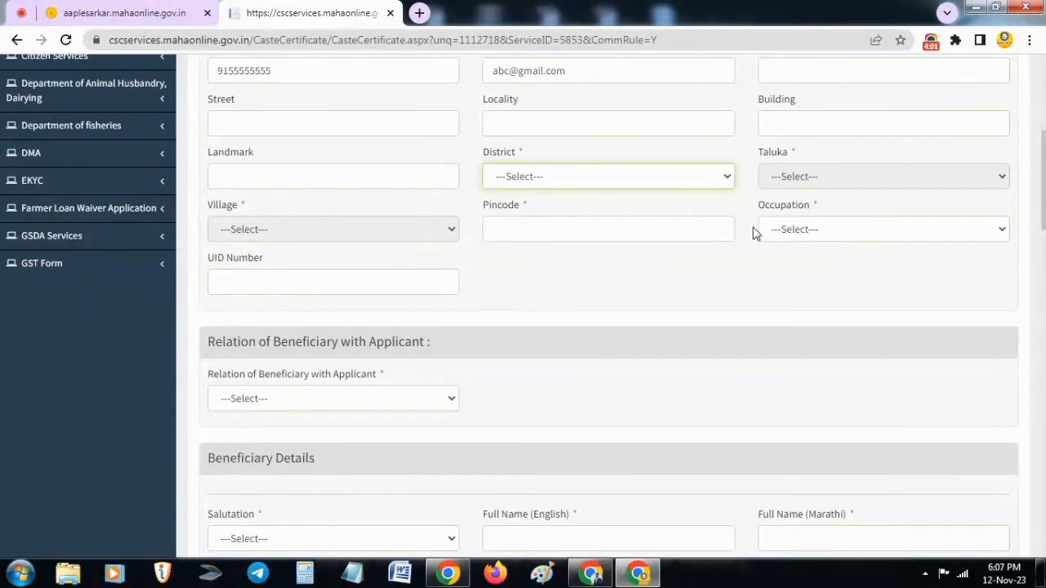
pyautogui.click(287, 229)
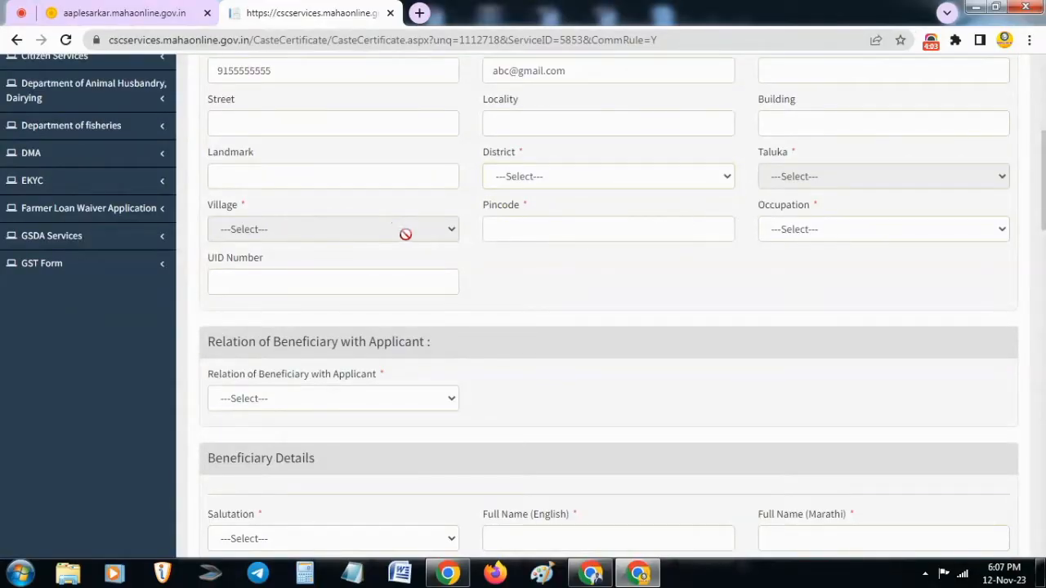
pyautogui.click(532, 232)
# Set the applicant's occupation to Student
pyautogui.click(774, 232)
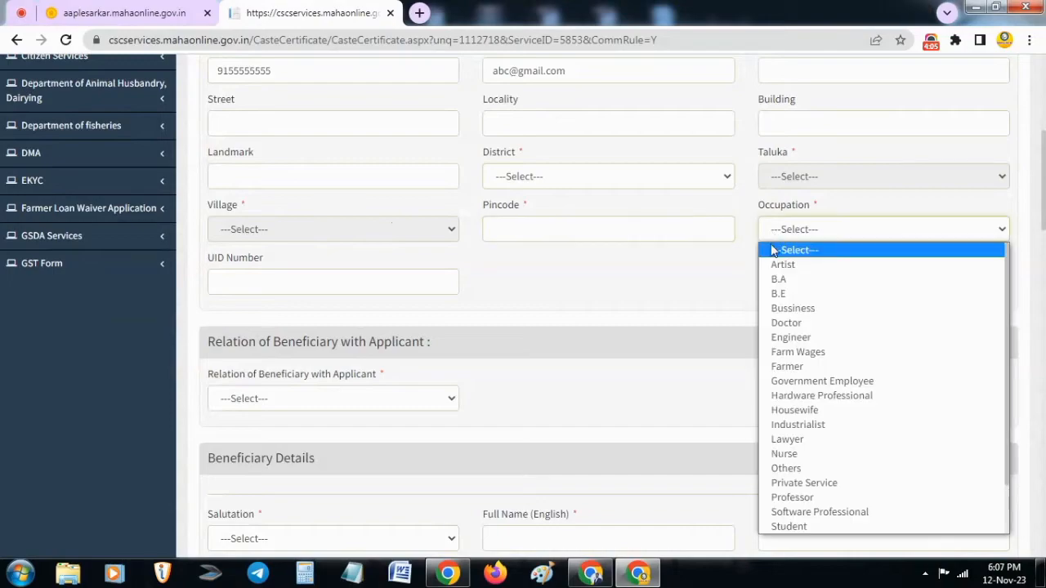
pyautogui.click(681, 250)
pyautogui.click(815, 237)
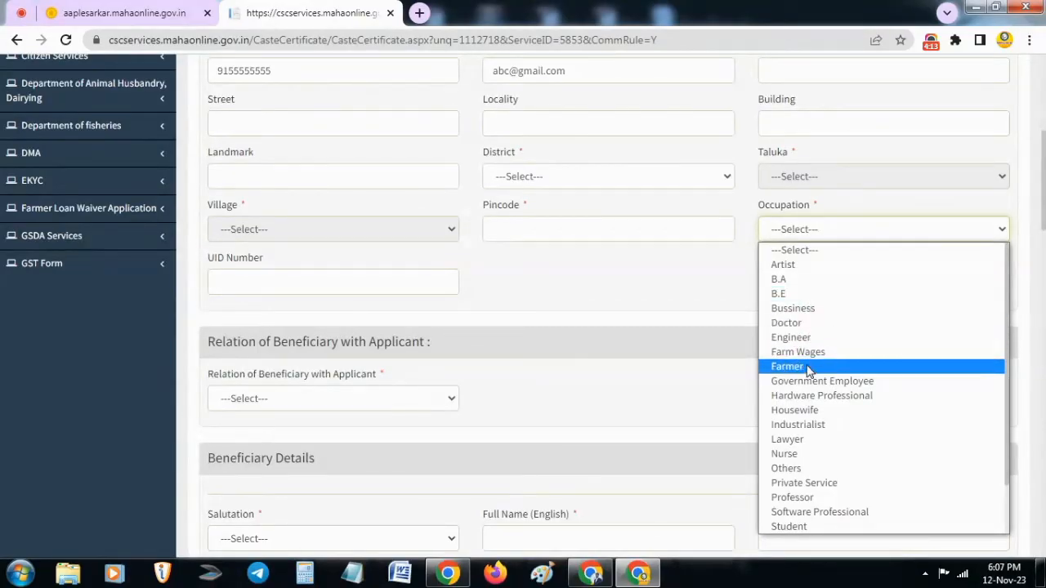
pyautogui.scroll(-2, 804, 386)
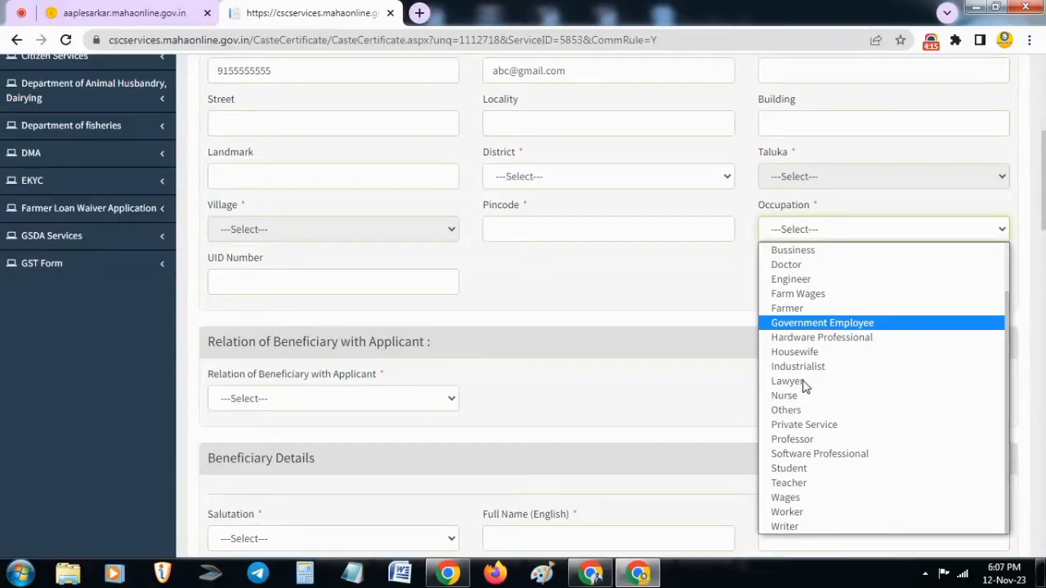
pyautogui.click(799, 470)
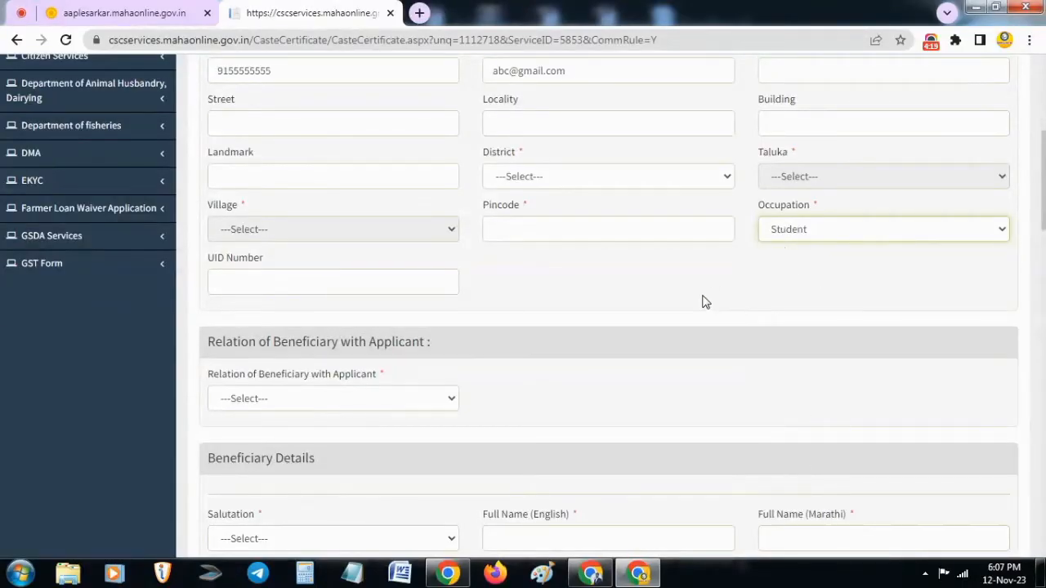
pyautogui.click(357, 286)
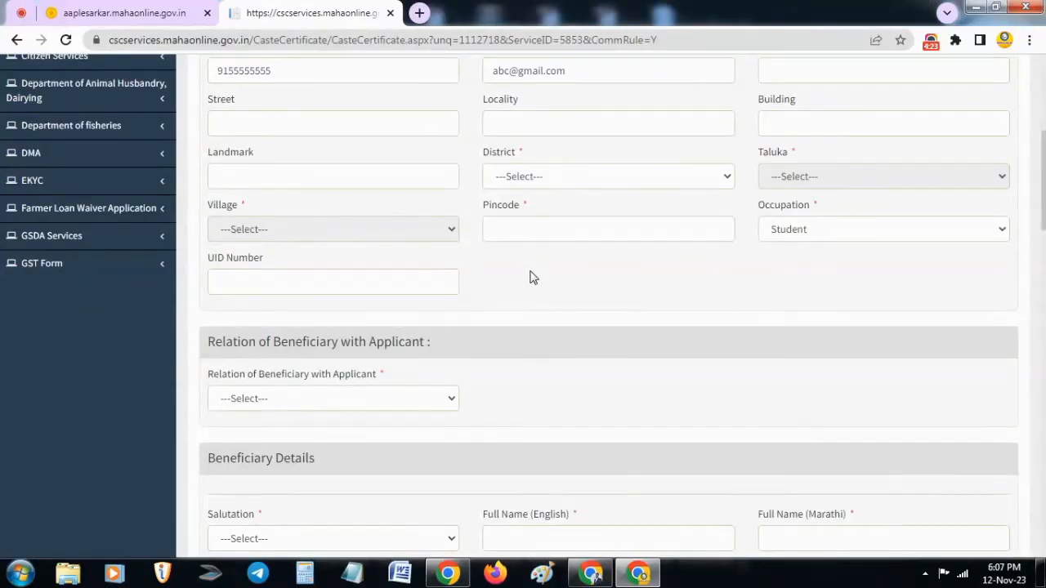
# Set the relation of the beneficiary with the applicant to Self
pyautogui.scroll(-3, 515, 288)
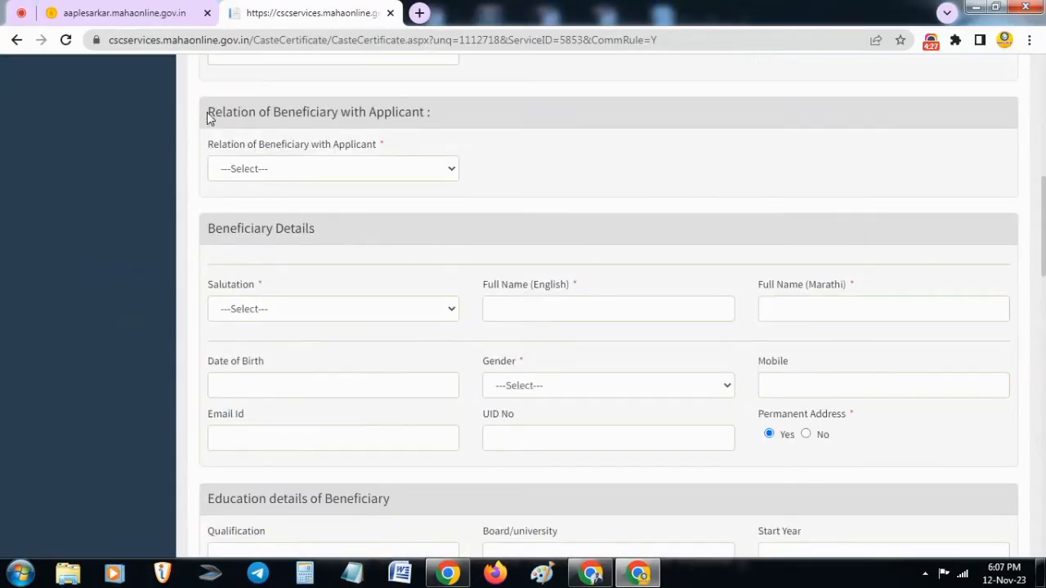
pyautogui.moveTo(208, 111); pyautogui.dragTo(436, 116)
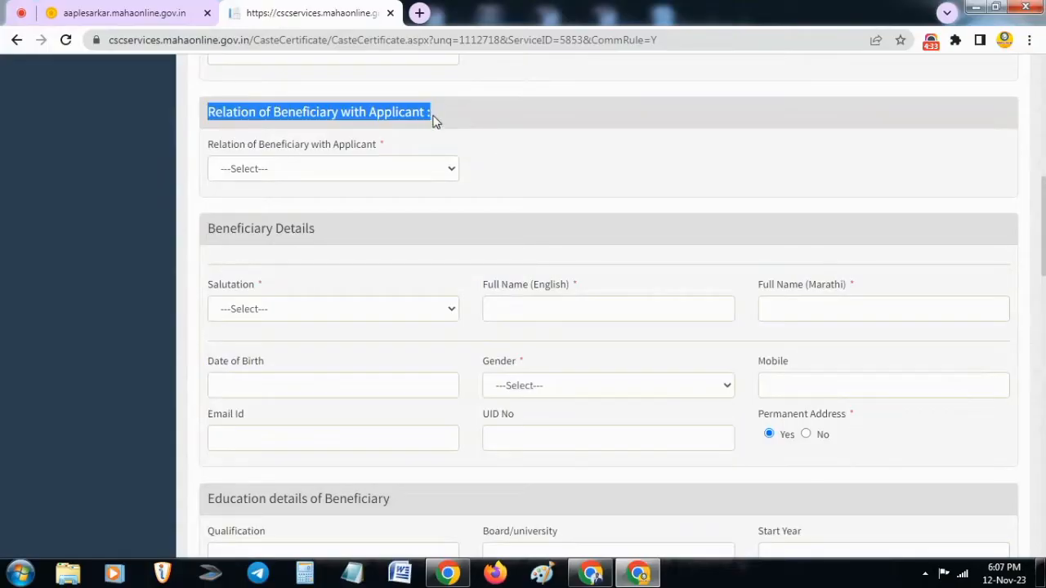
pyautogui.click(433, 119)
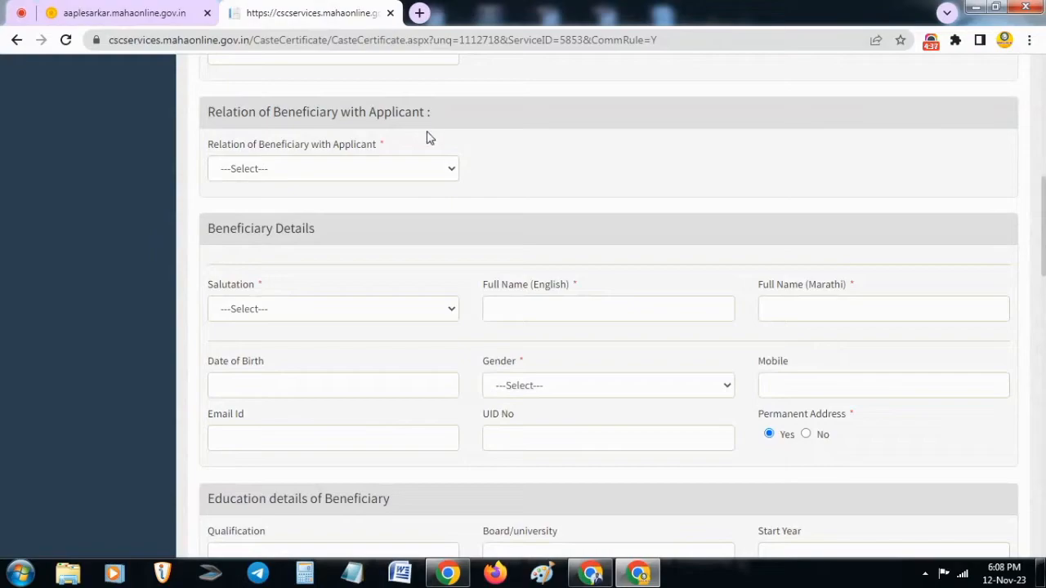
pyautogui.click(357, 171)
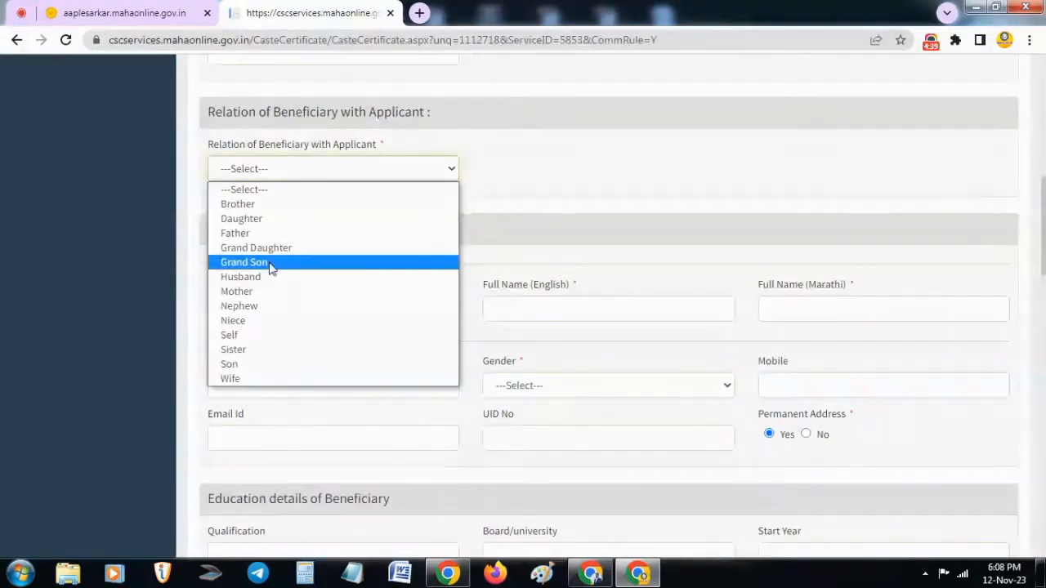
pyautogui.click(246, 336)
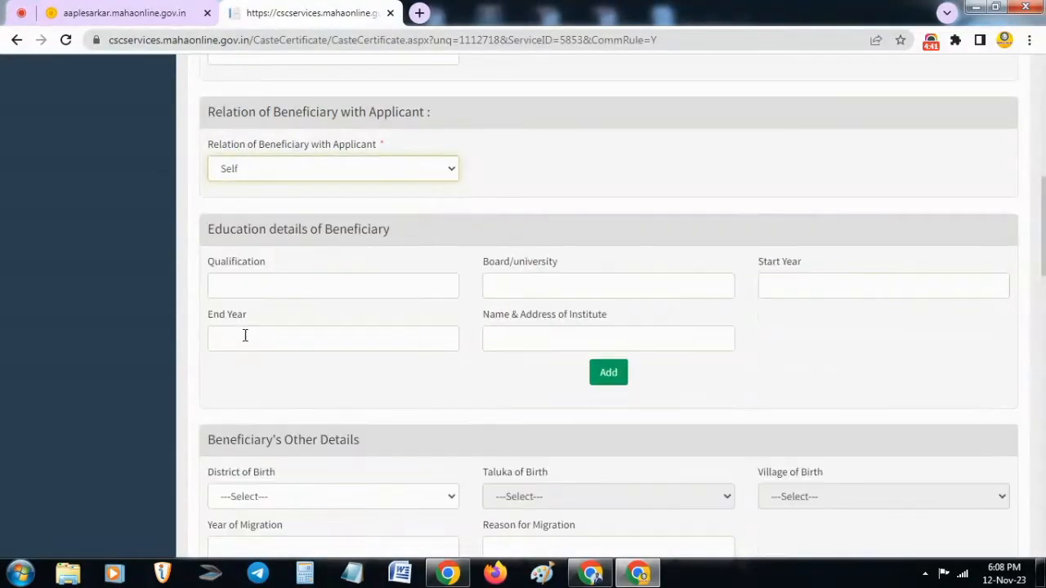
# Try Son as the beneficiary's relation with the applicant, and set it back to Self
pyautogui.click(250, 169)
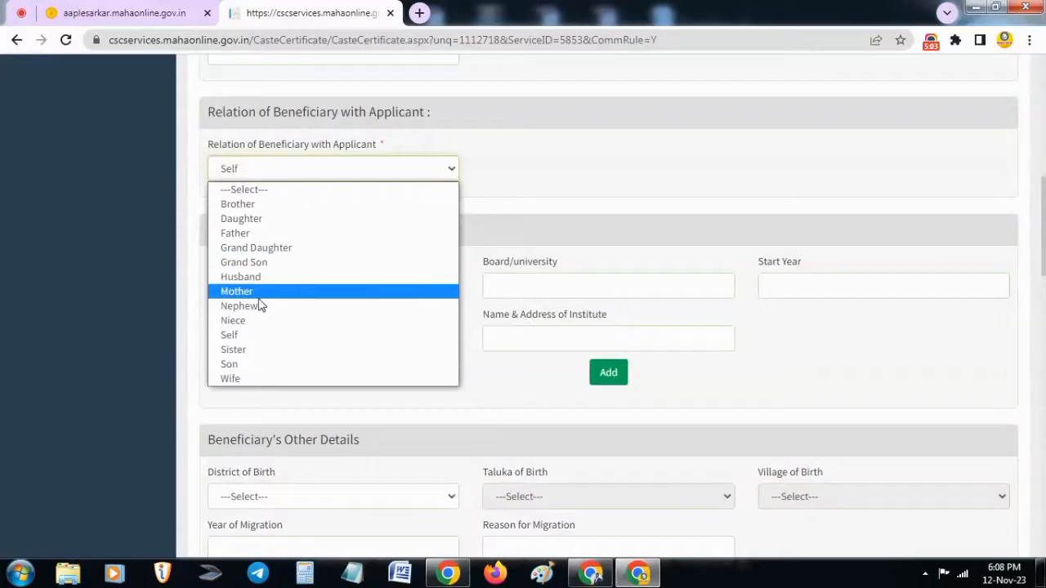
pyautogui.click(242, 341)
pyautogui.click(349, 178)
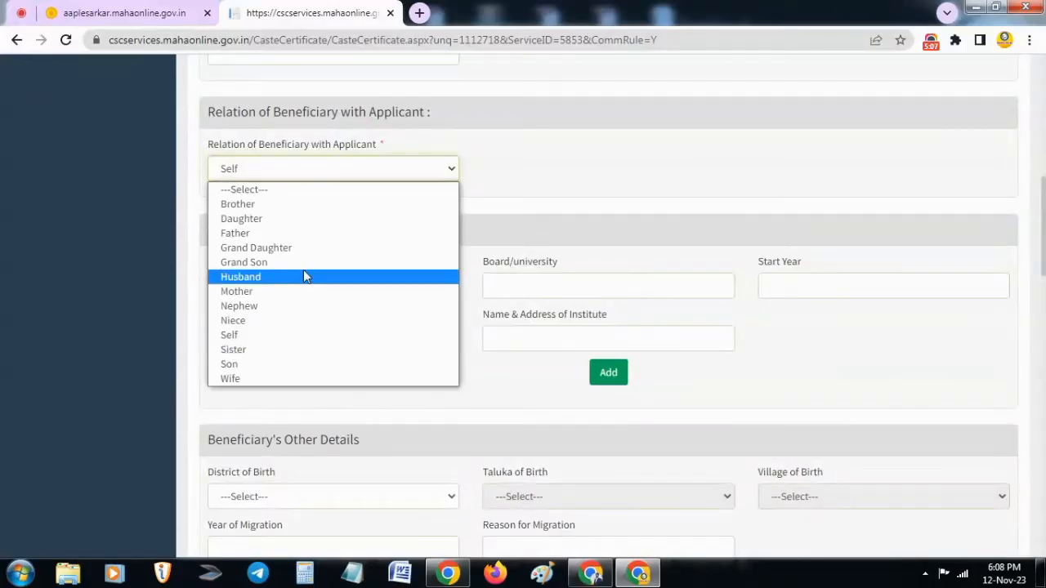
pyautogui.click(268, 366)
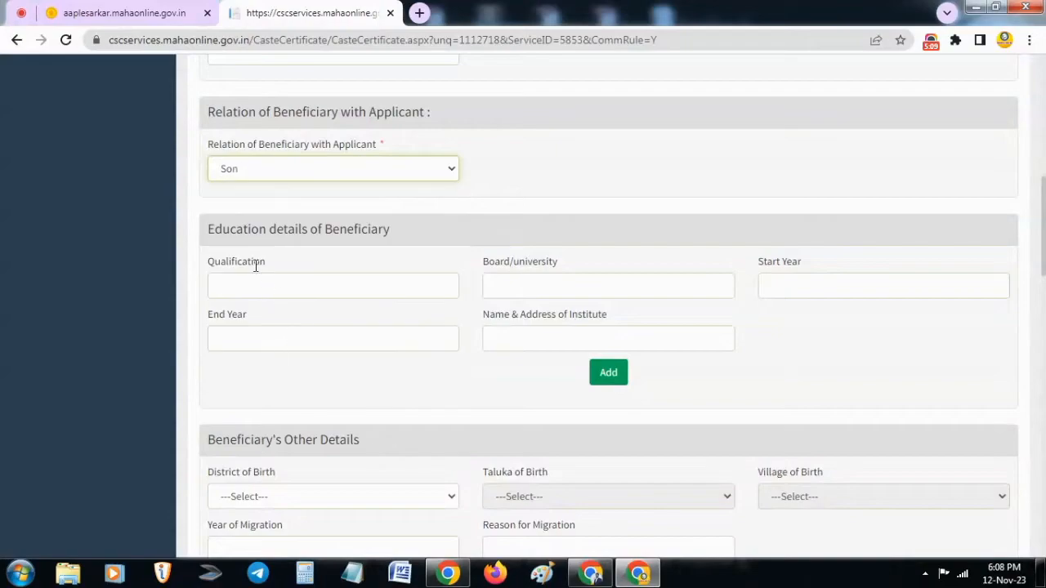
pyautogui.moveTo(210, 229); pyautogui.dragTo(407, 233)
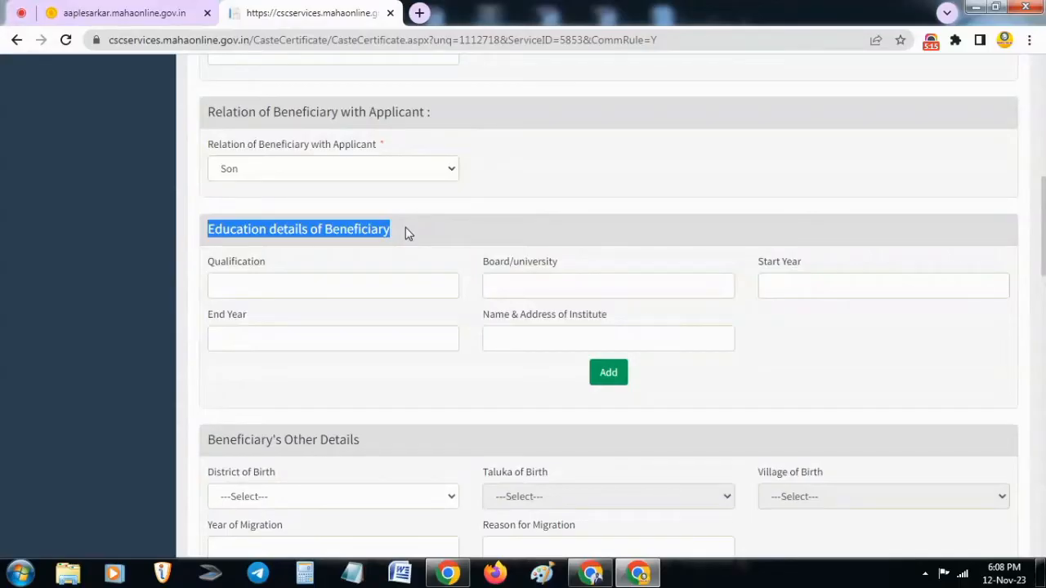
pyautogui.click(406, 227)
pyautogui.click(287, 169)
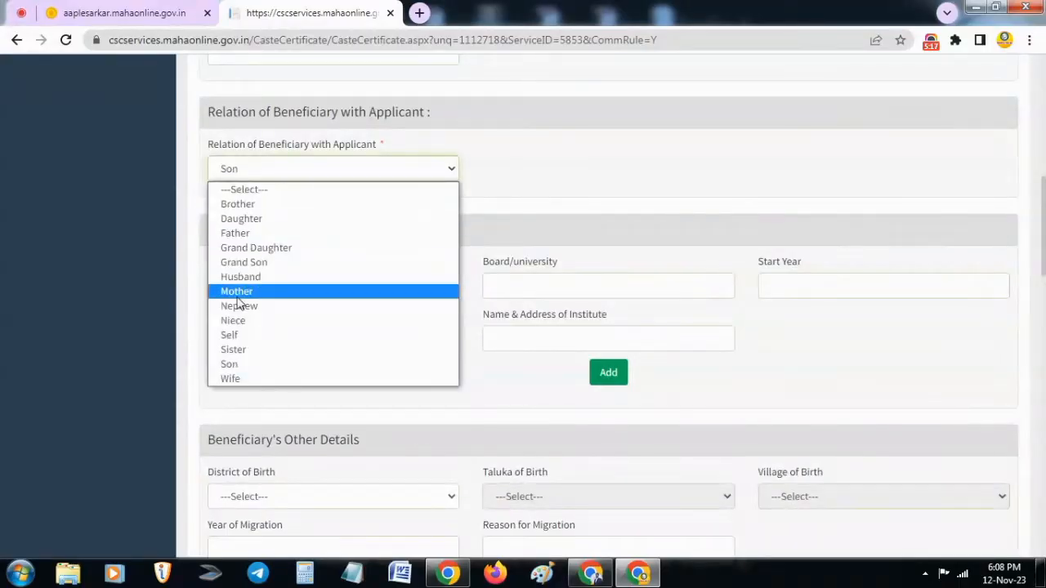
pyautogui.click(238, 335)
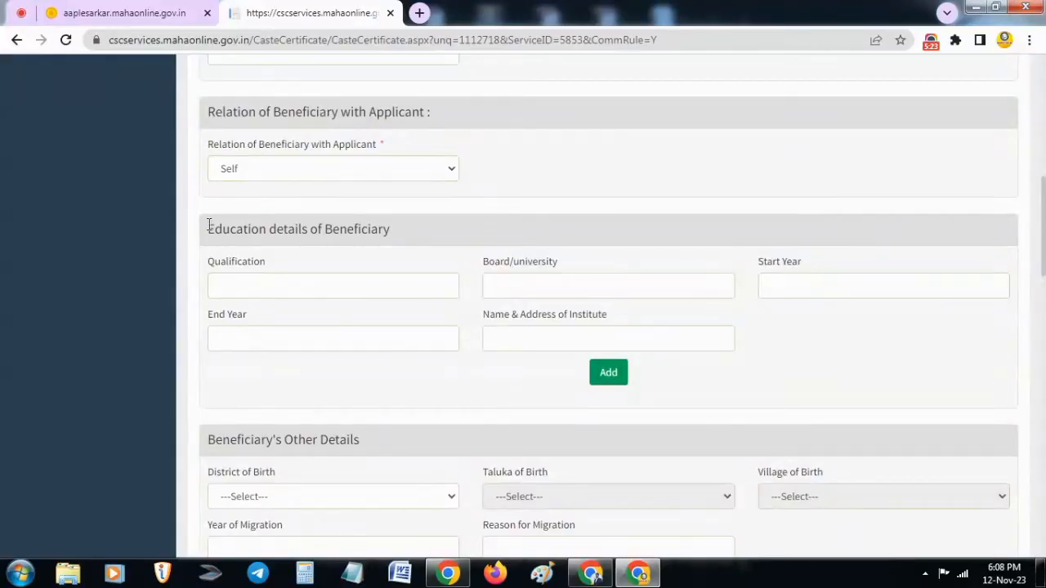
# Fill in the beneficiary's education details with qualification ssc, board xyz, start year 2020, end year 2021 and institute abc
pyautogui.moveTo(207, 229); pyautogui.dragTo(424, 224)
pyautogui.click(424, 224)
pyautogui.click(276, 287)
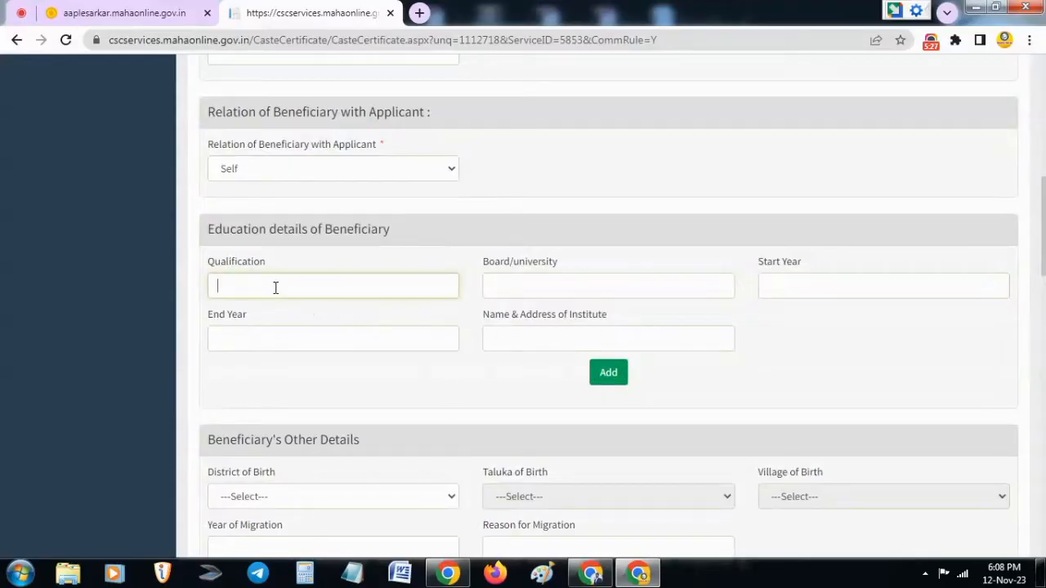
pyautogui.write('ssc')
pyautogui.click(575, 284)
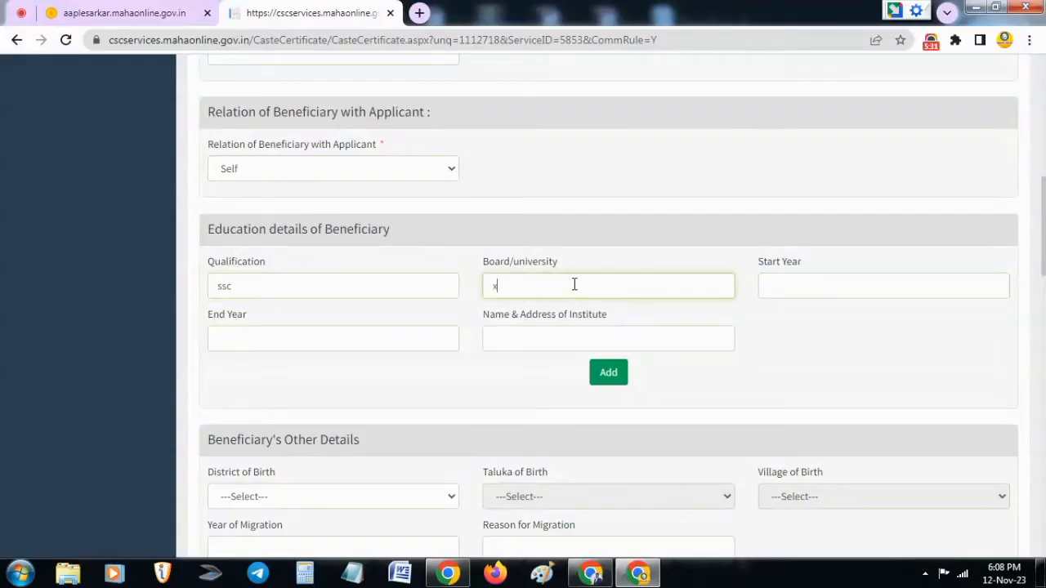
pyautogui.write('xyz')
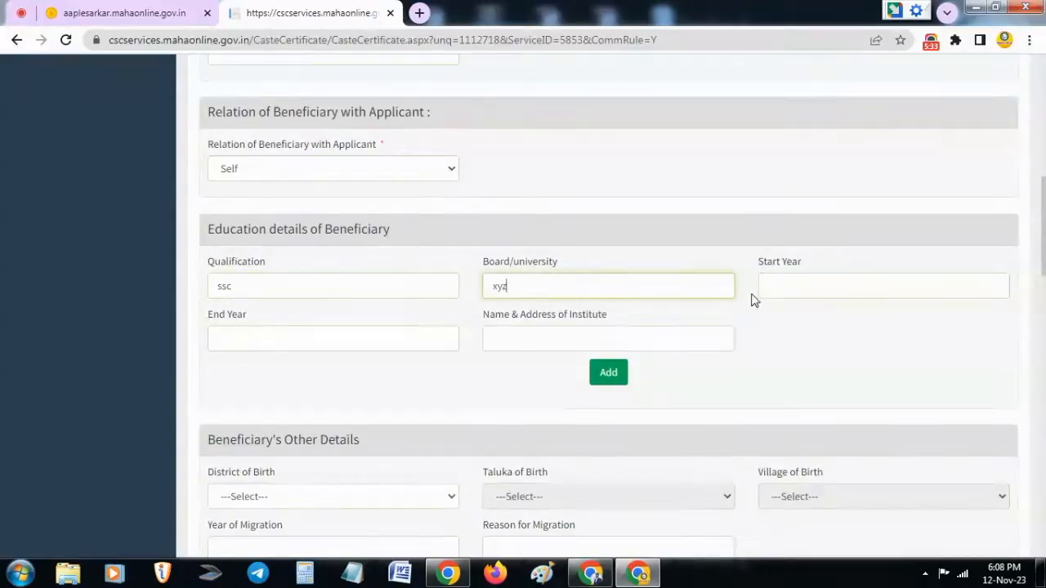
pyautogui.click(806, 290)
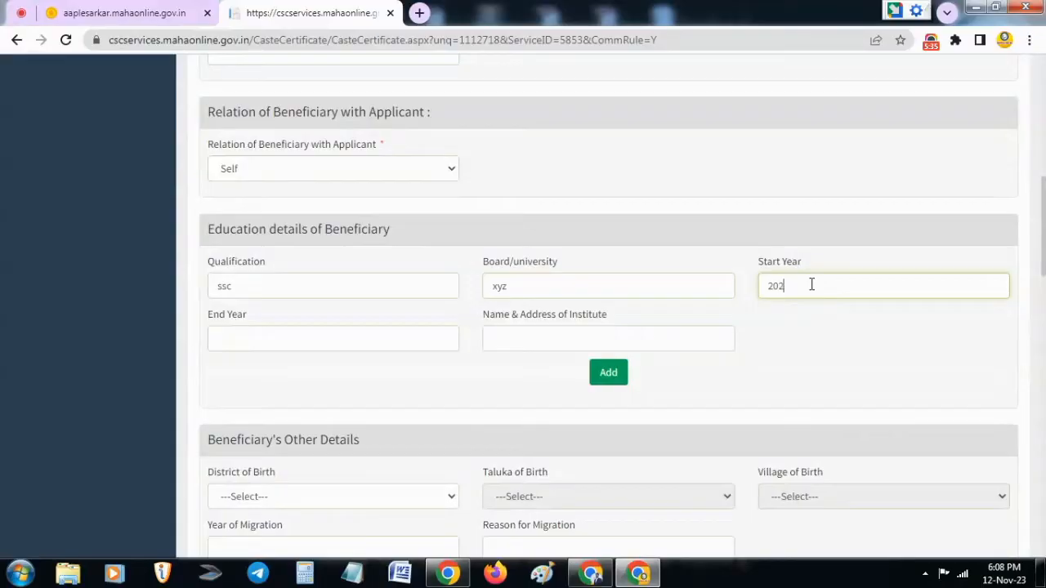
pyautogui.write('2020')
pyautogui.click(319, 343)
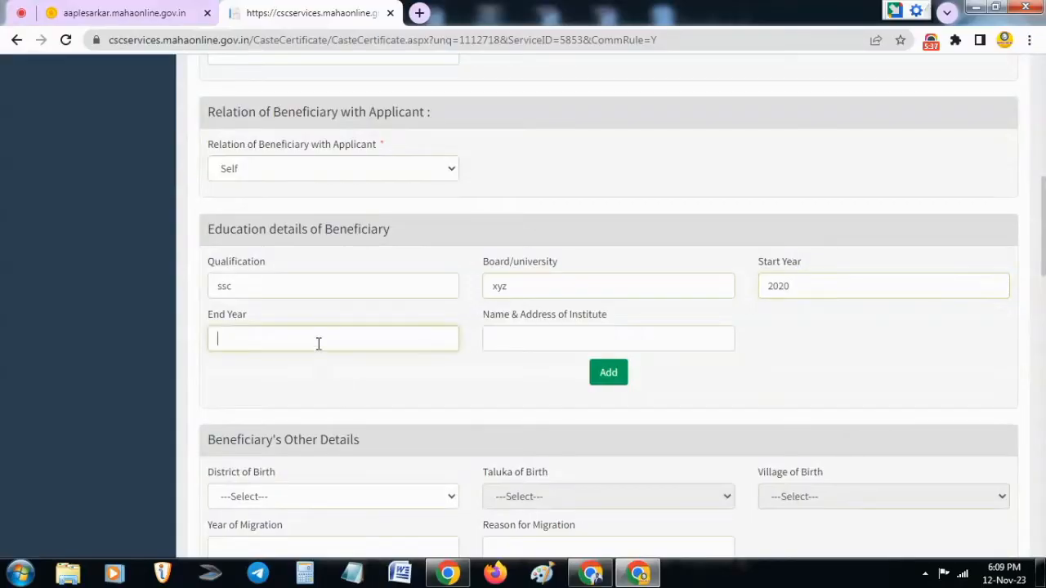
pyautogui.write('2021')
pyautogui.click(592, 339)
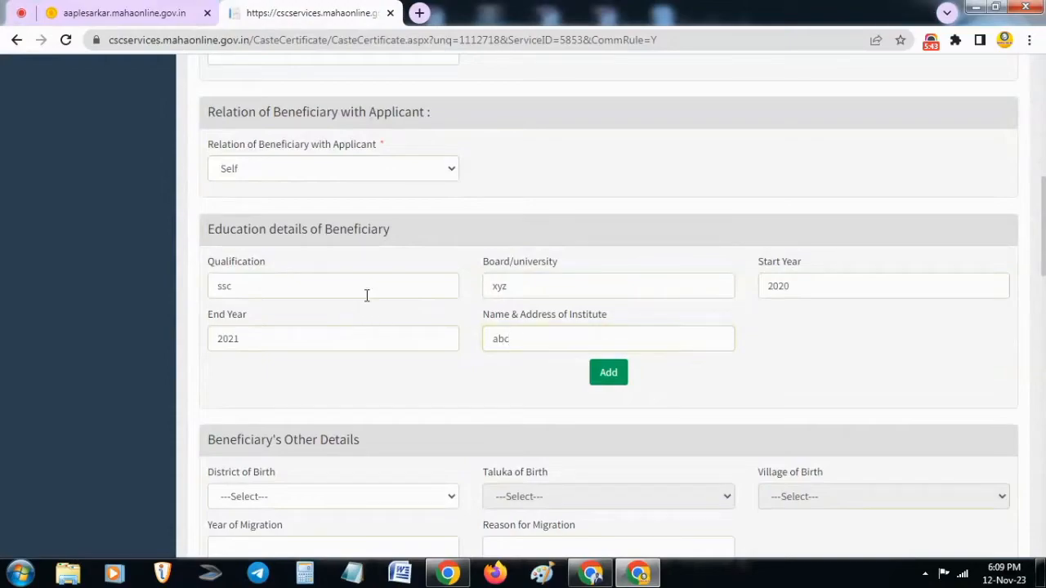
# Complete the institute name as abc collage and add the beneficiary's ssc education record
pyautogui.click(545, 341)
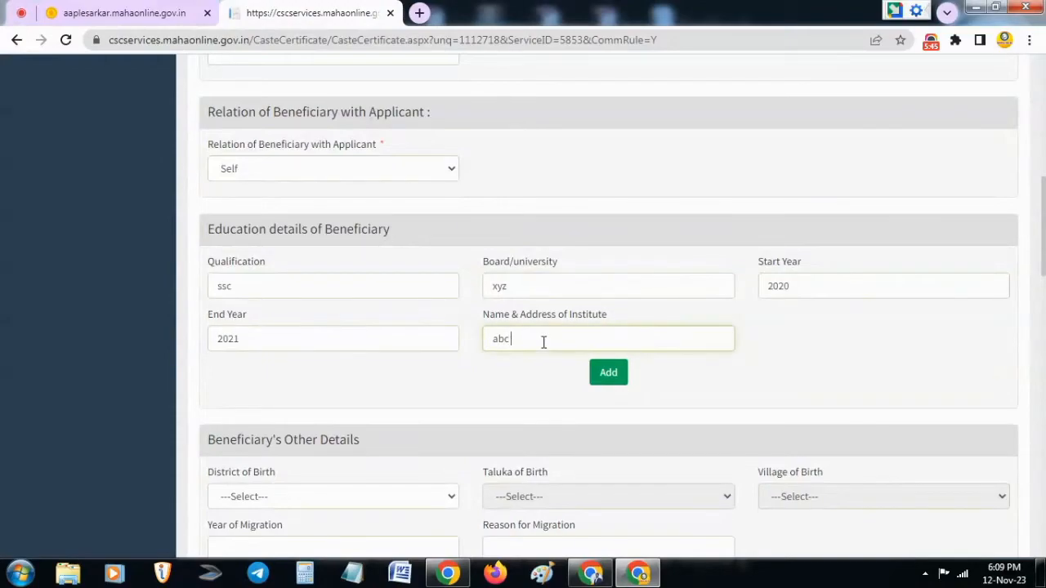
pyautogui.write('collage')
pyautogui.click(607, 374)
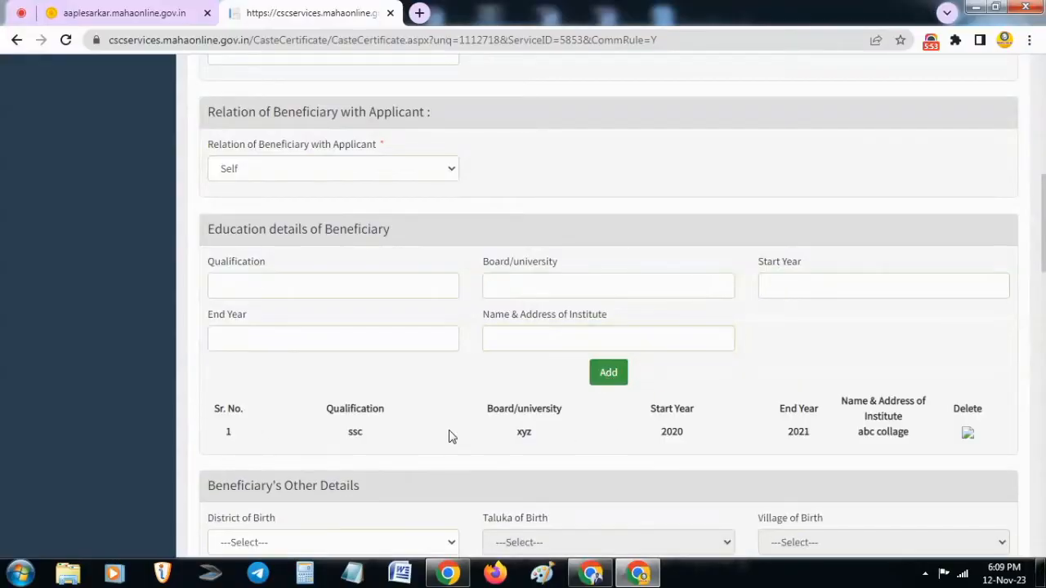
# Try to add a second education record with only the qualification hsc filled in
pyautogui.click(321, 279)
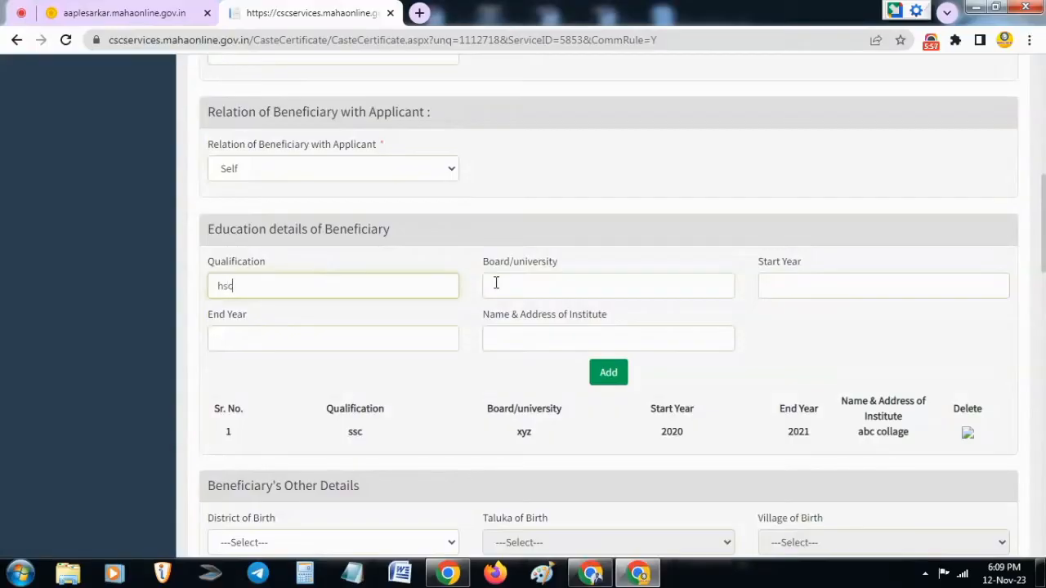
pyautogui.click(528, 281)
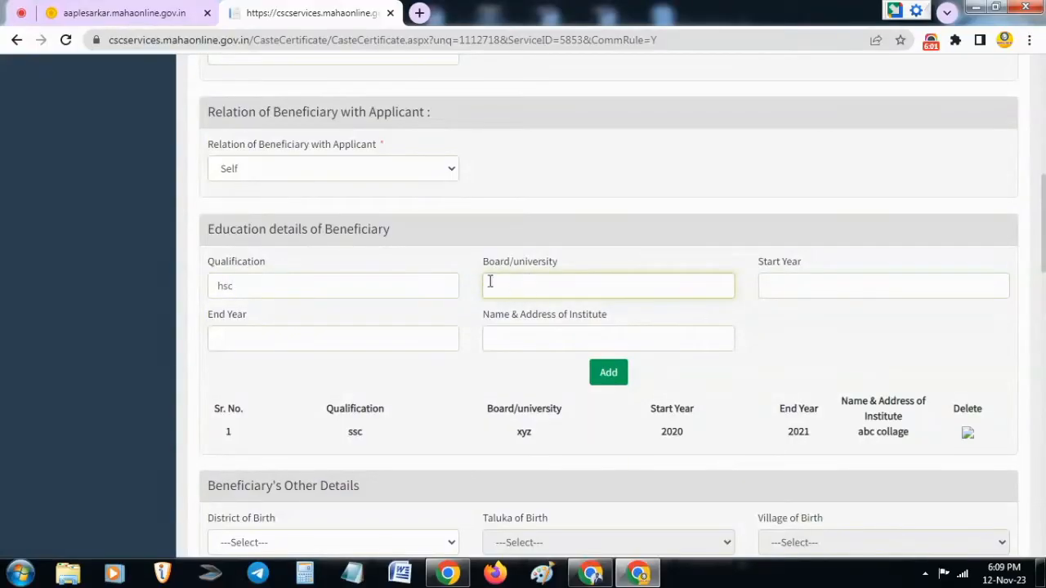
pyautogui.click(602, 379)
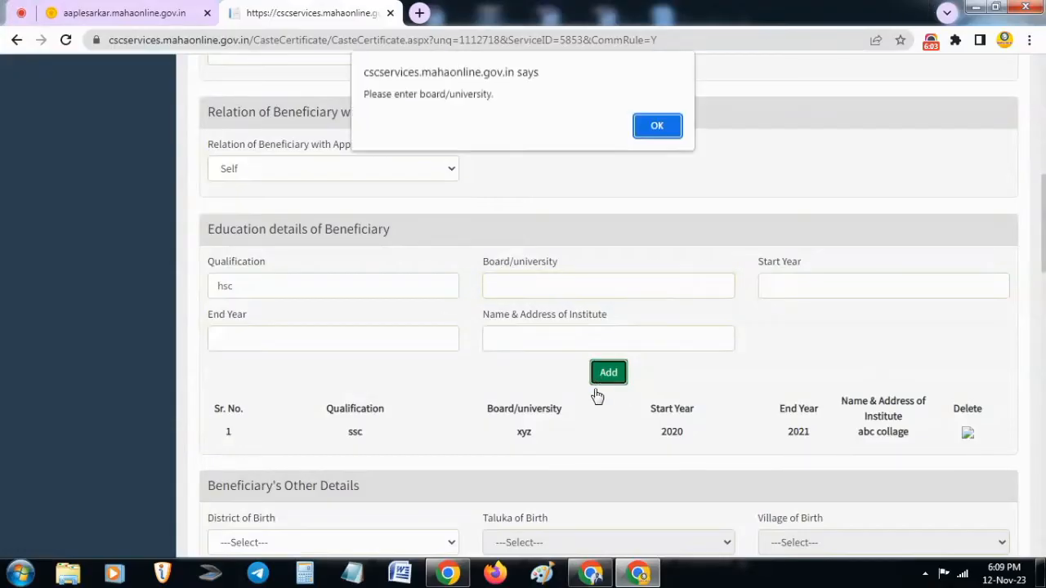
pyautogui.click(657, 126)
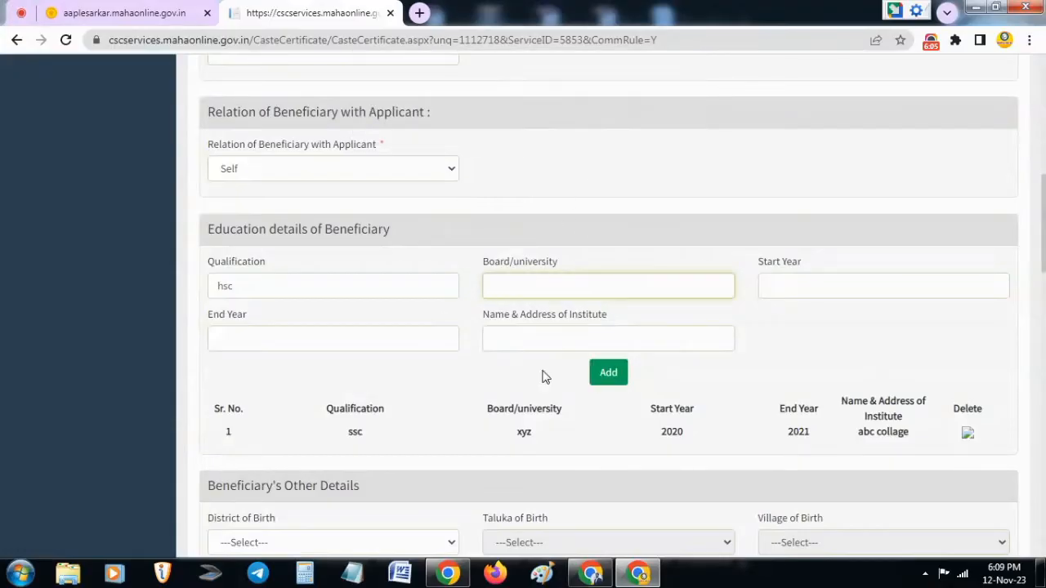
# Delete the ssc record from the beneficiary's education details
pyautogui.click(967, 435)
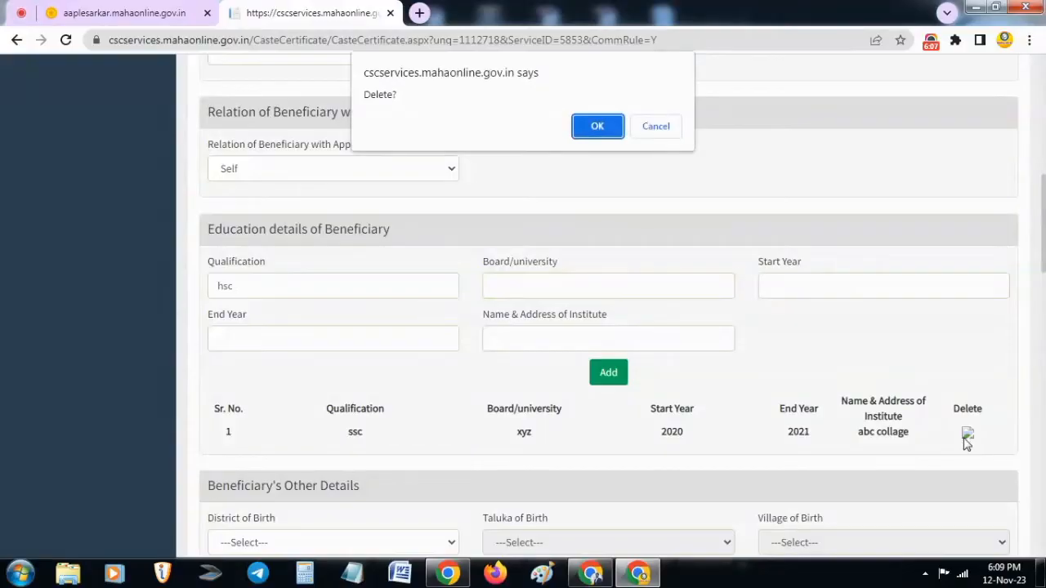
pyautogui.click(597, 126)
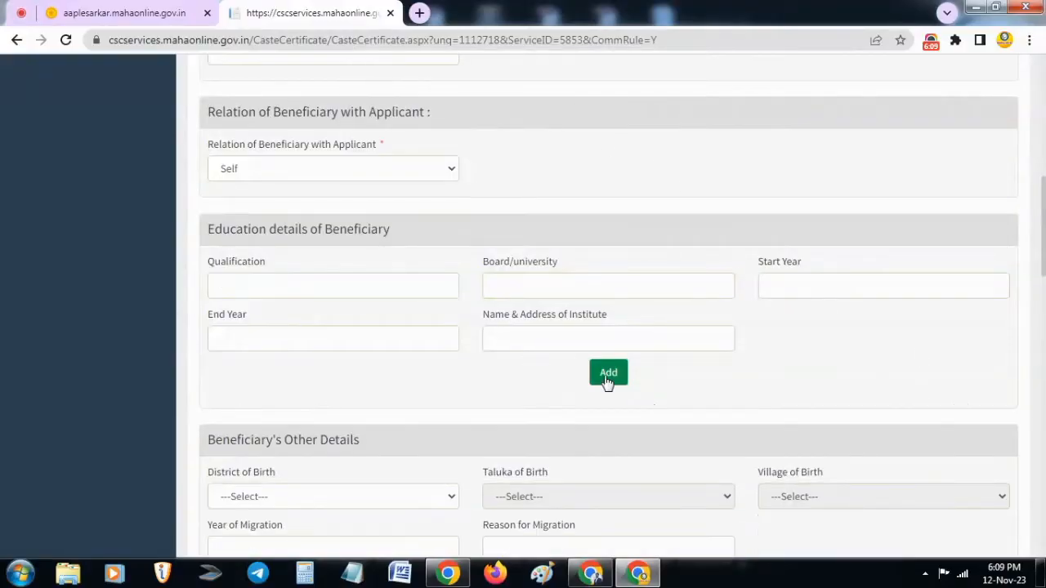
# Examine the Beneficiary's Other Details and Beneficiary Caste/Category Details sections of the form
pyautogui.scroll(-1, 456, 336)
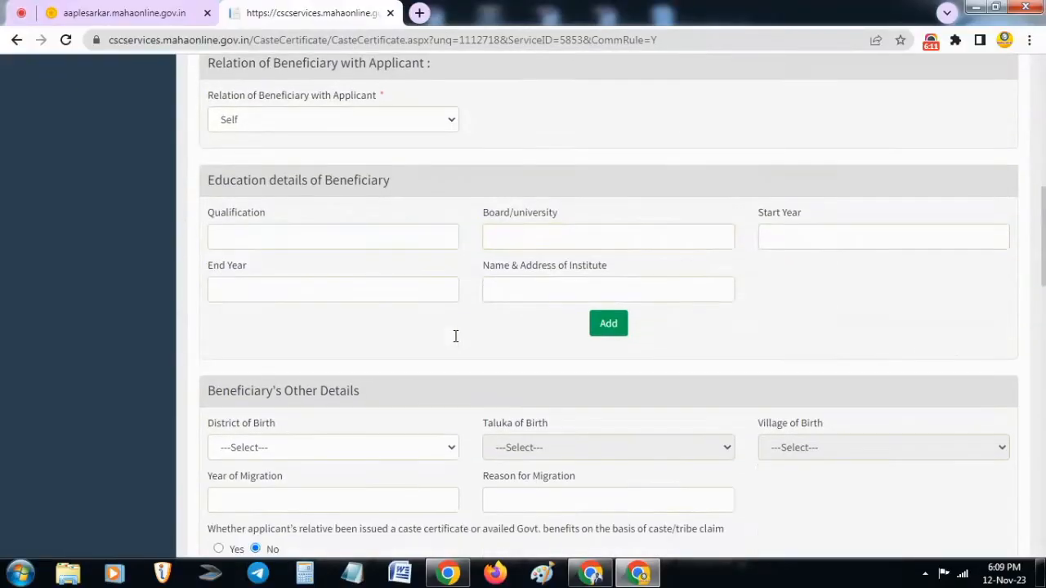
pyautogui.scroll(-2, 456, 336)
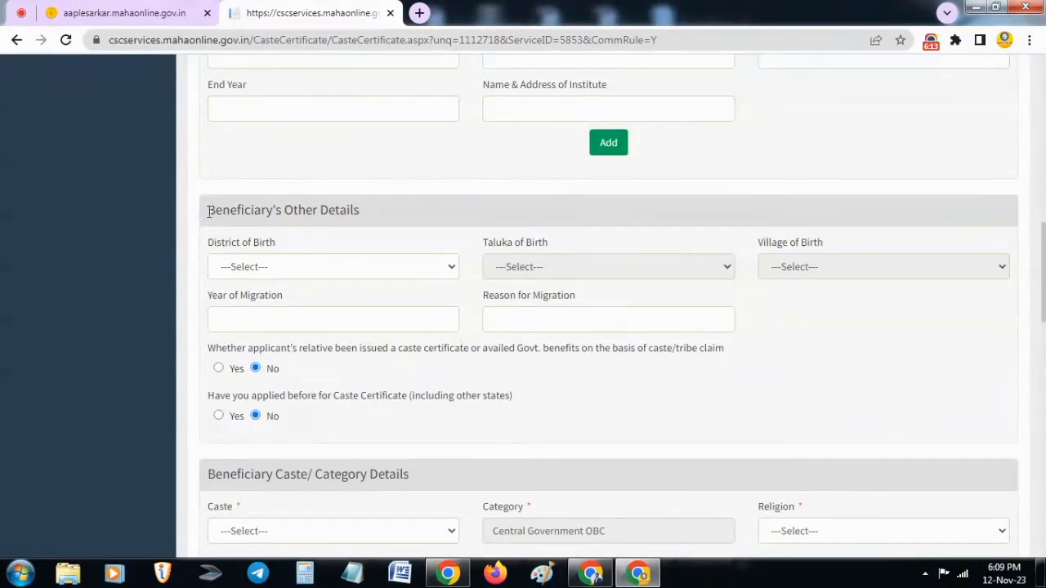
pyautogui.moveTo(209, 211); pyautogui.dragTo(320, 231)
pyautogui.click(366, 216)
pyautogui.scroll(-4, 660, 355)
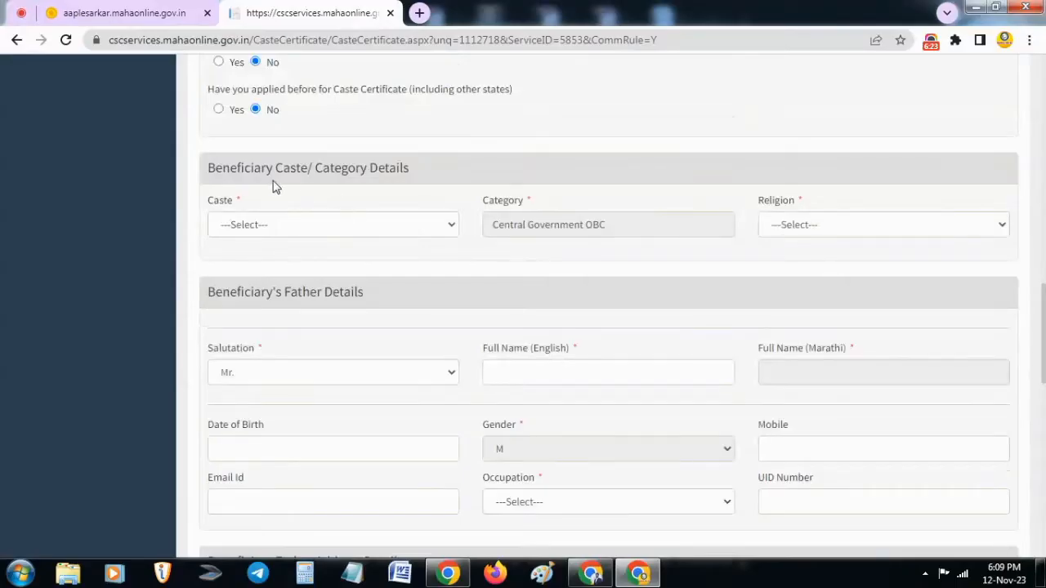
pyautogui.moveTo(210, 168); pyautogui.dragTo(397, 168)
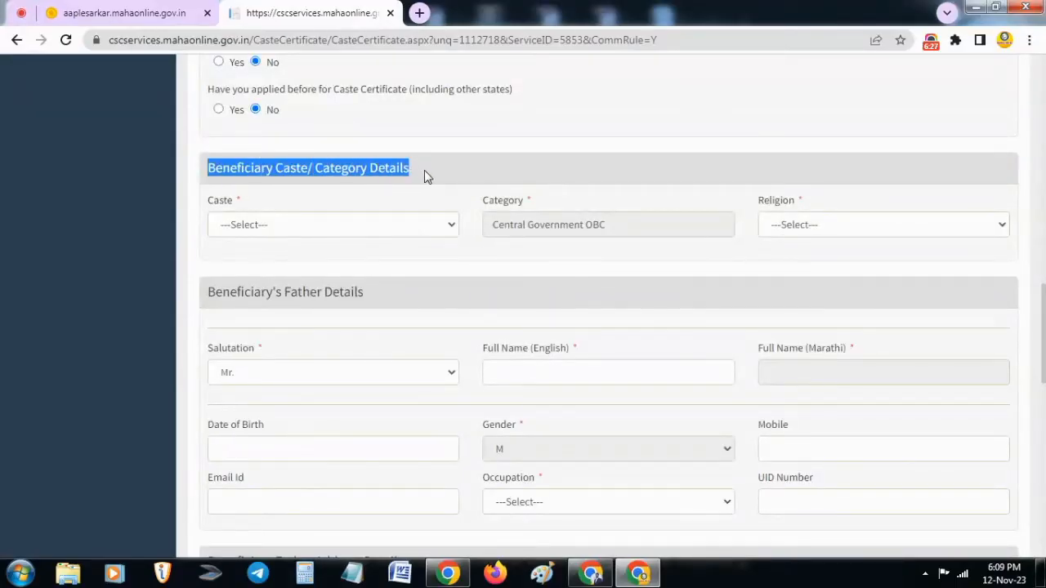
pyautogui.click(424, 170)
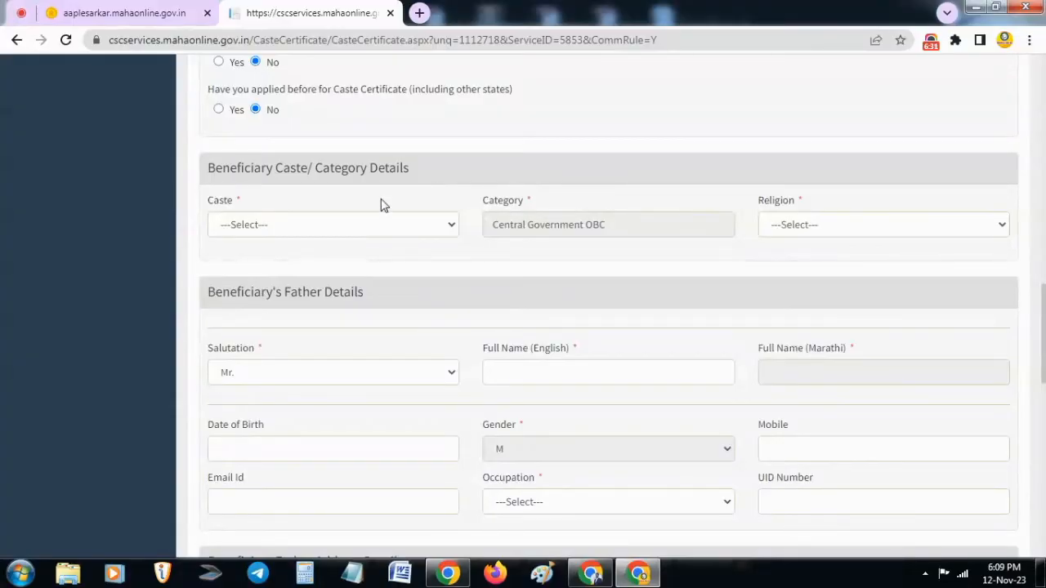
pyautogui.moveTo(209, 168); pyautogui.dragTo(434, 172)
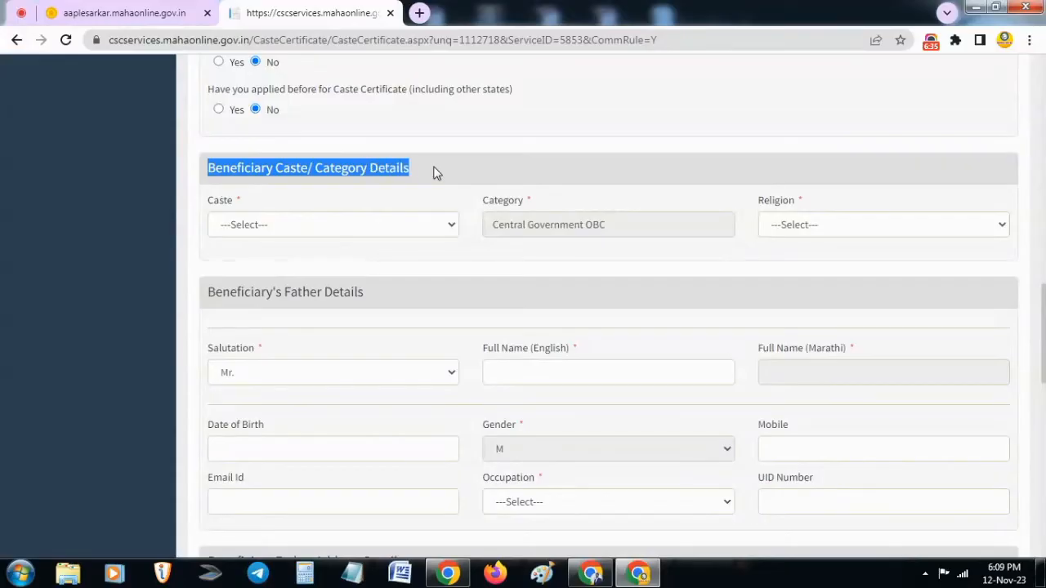
# Browse the available caste options for the beneficiary and set the religion to Hindu
pyautogui.click(369, 218)
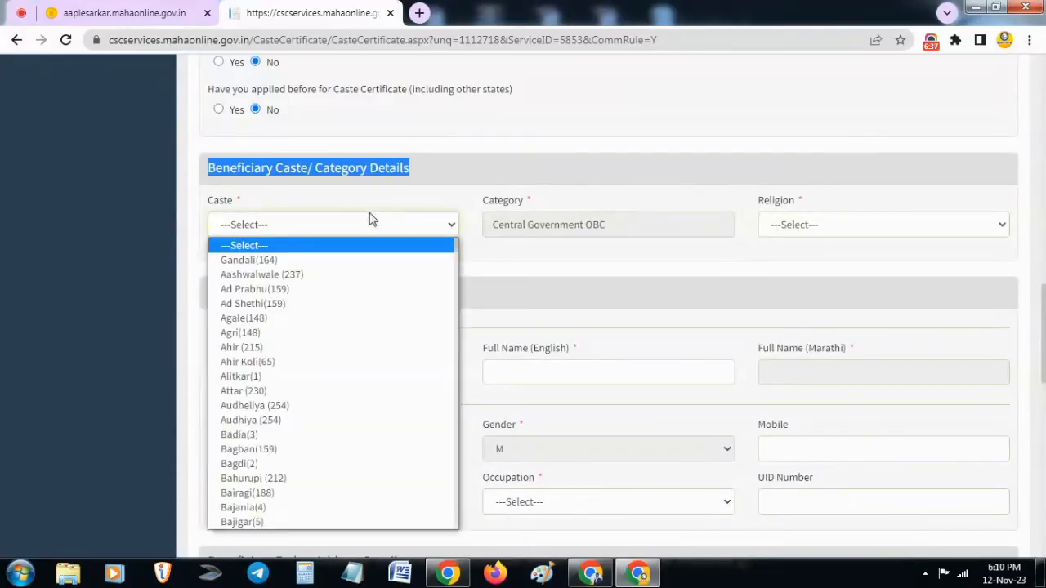
pyautogui.click(368, 218)
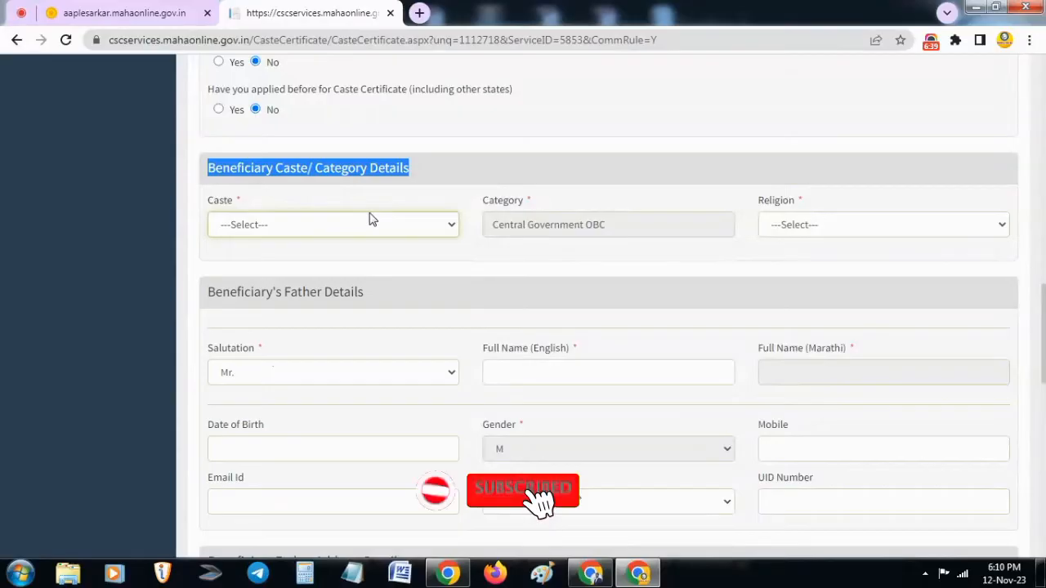
pyautogui.click(338, 226)
pyautogui.scroll(-8, 304, 408)
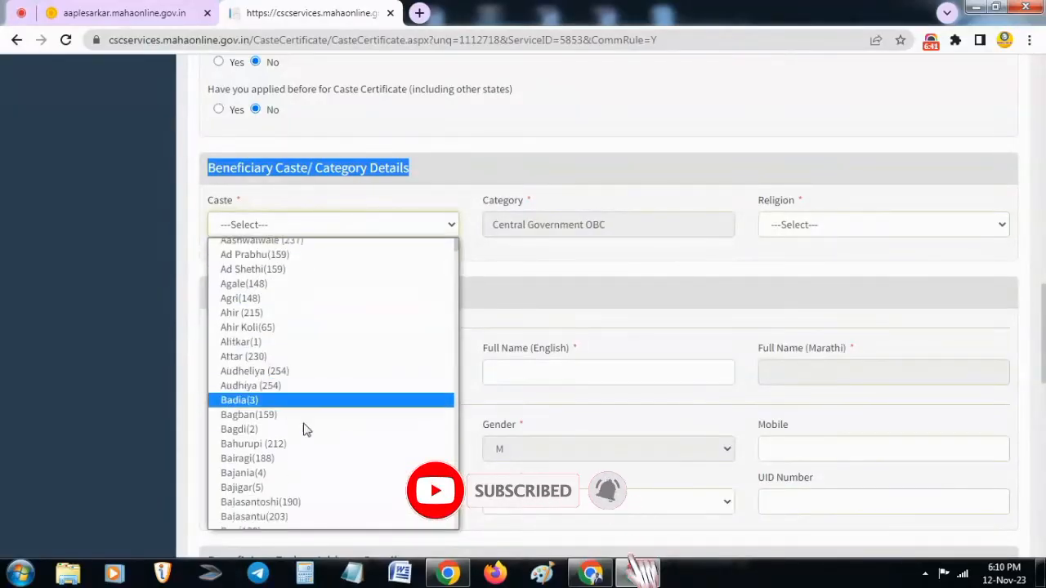
pyautogui.scroll(7, 310, 417)
pyautogui.click(486, 268)
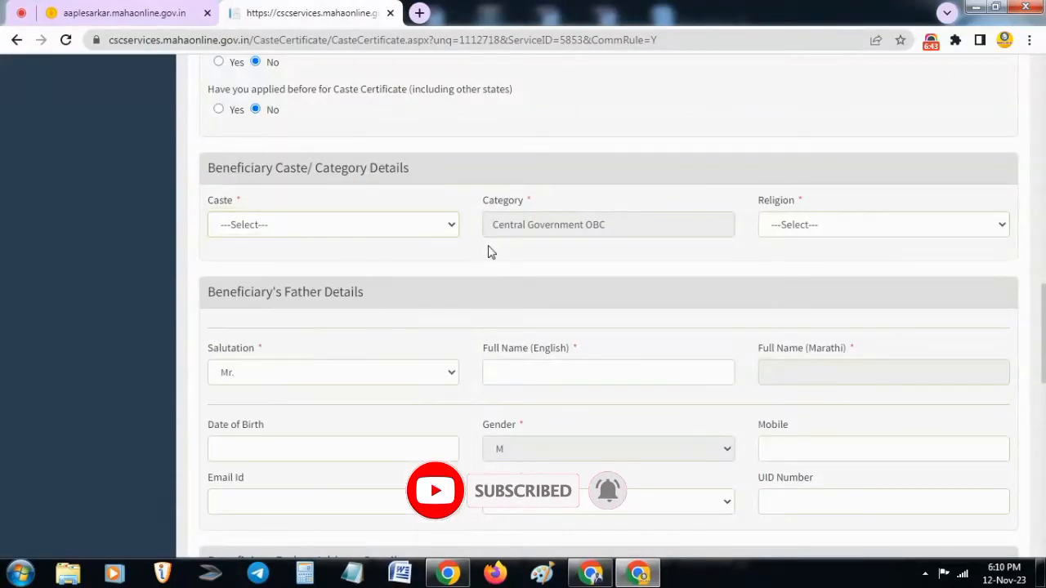
pyautogui.click(785, 230)
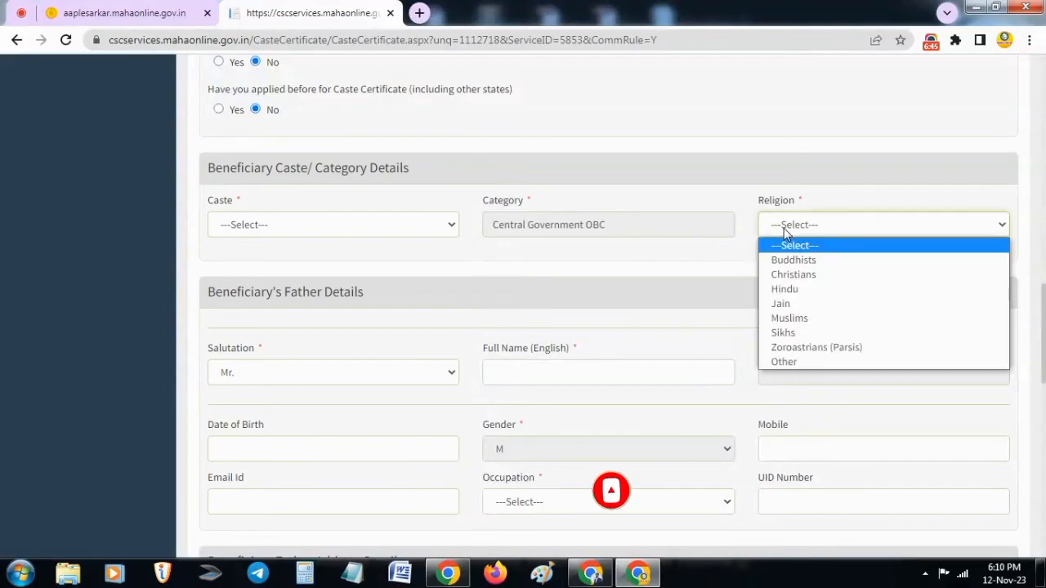
pyautogui.click(785, 290)
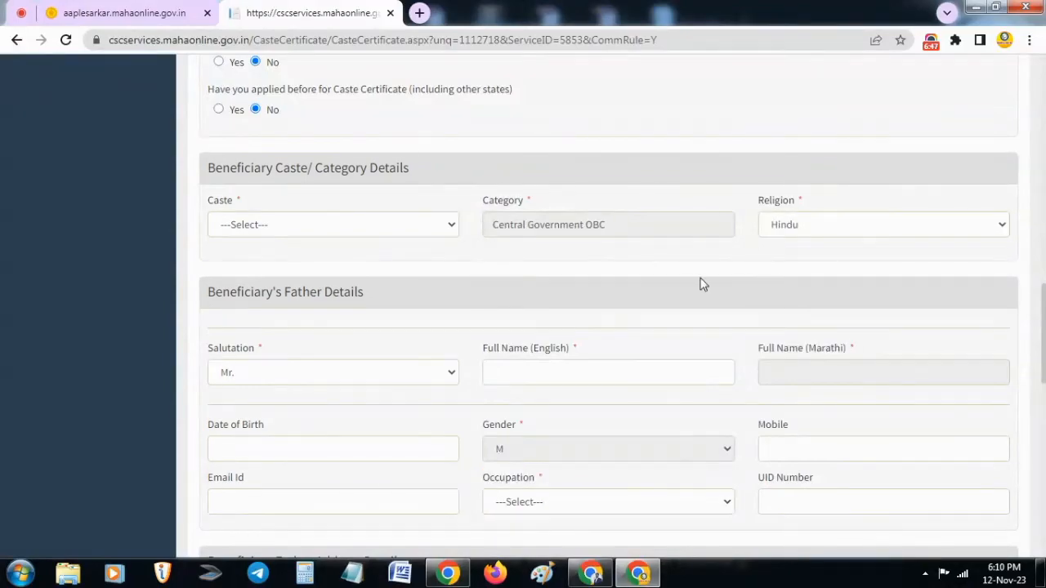
# Examine the Beneficiary's Father Details section, including the salutation and the English and Marathi full name fields
pyautogui.scroll(-1, 343, 335)
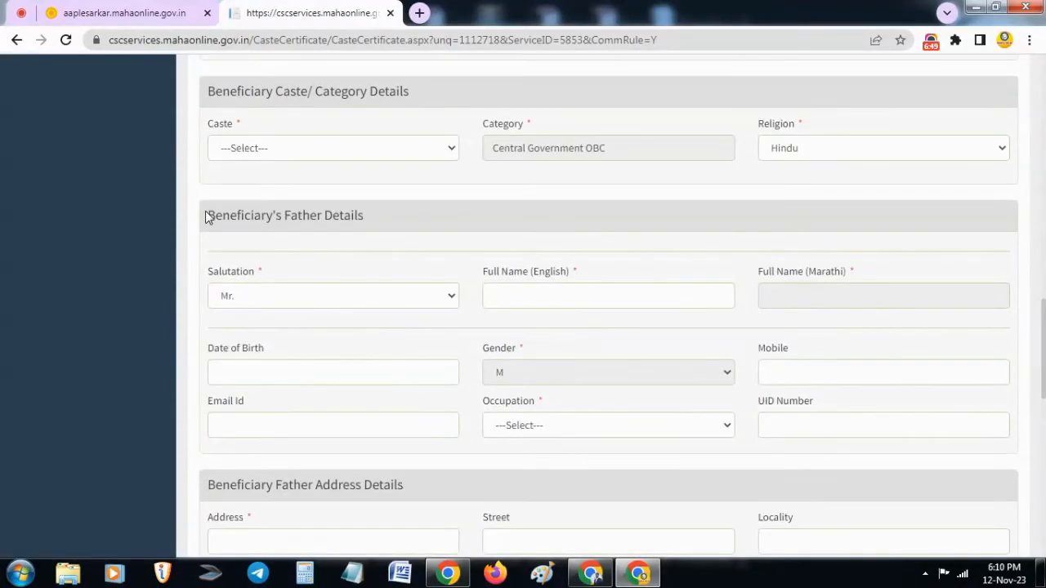
pyautogui.moveTo(207, 214); pyautogui.dragTo(375, 221)
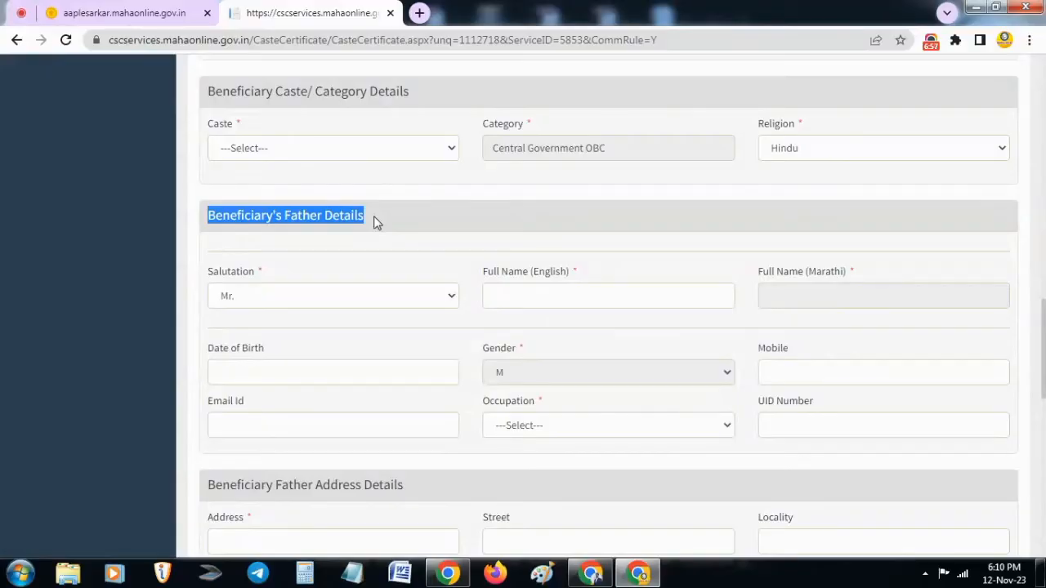
pyautogui.click(372, 221)
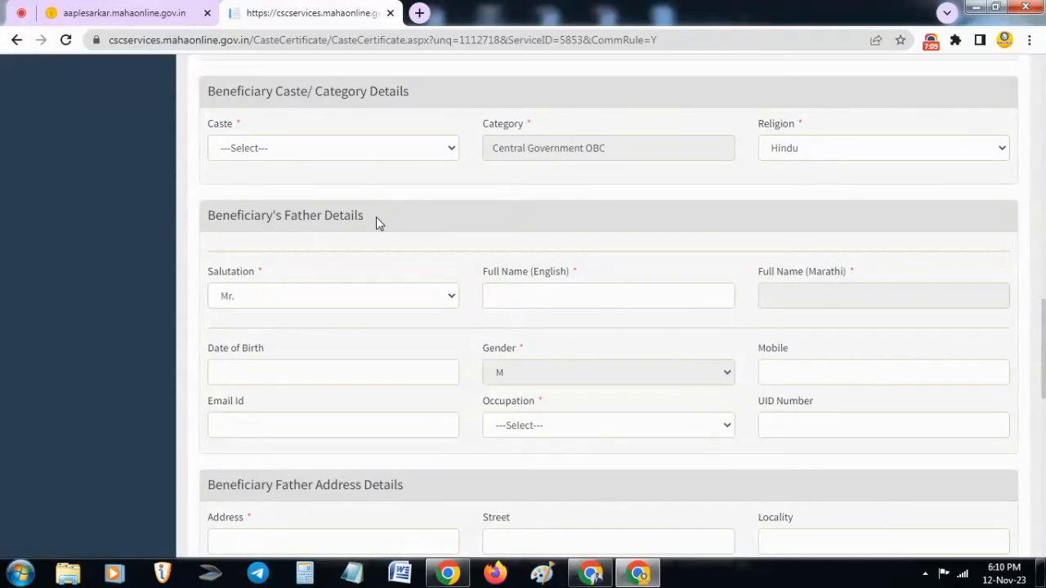
pyautogui.moveTo(376, 219); pyautogui.dragTo(202, 221)
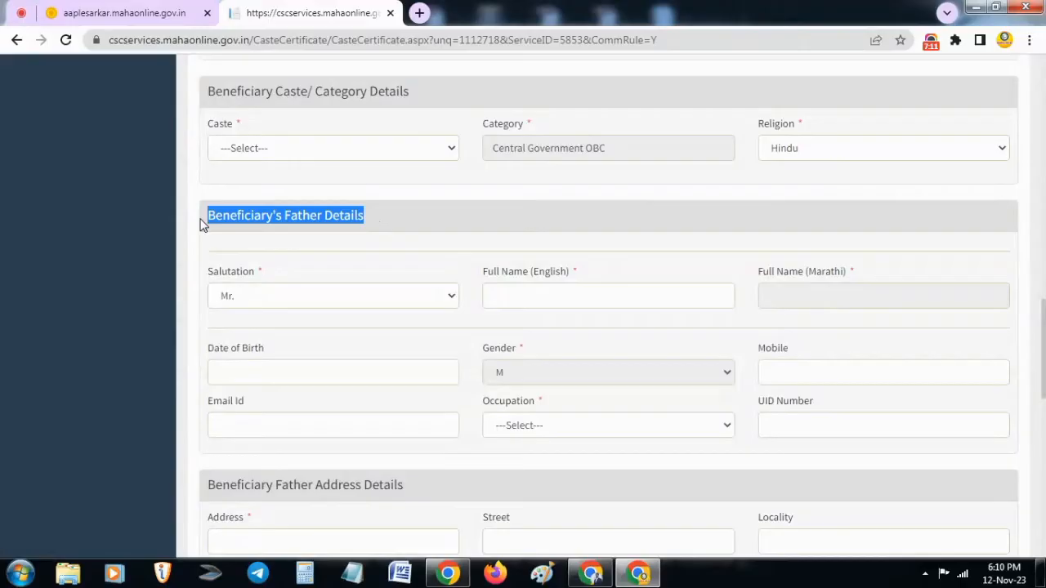
pyautogui.click(202, 225)
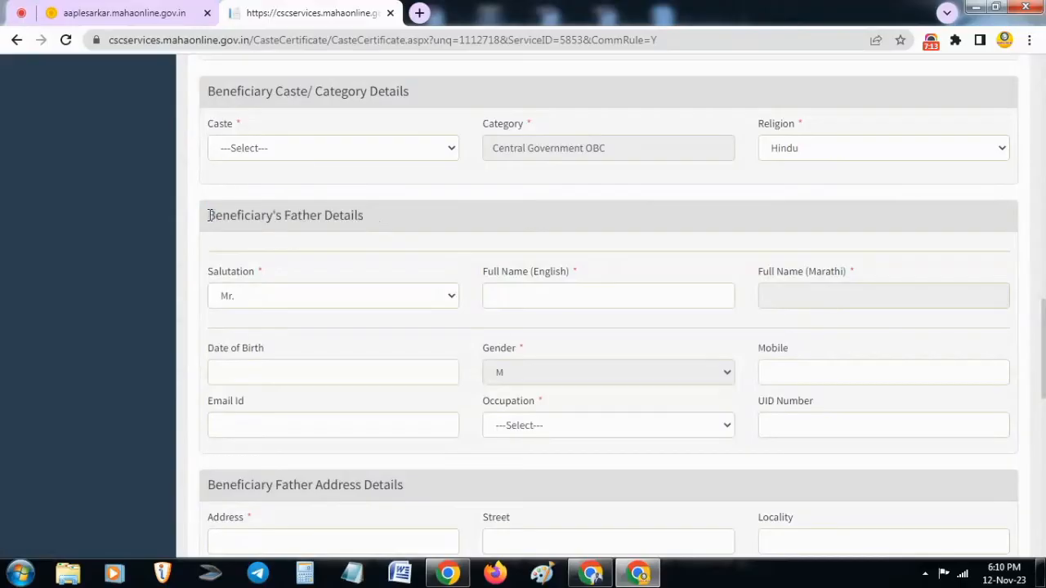
pyautogui.moveTo(210, 214); pyautogui.dragTo(378, 230)
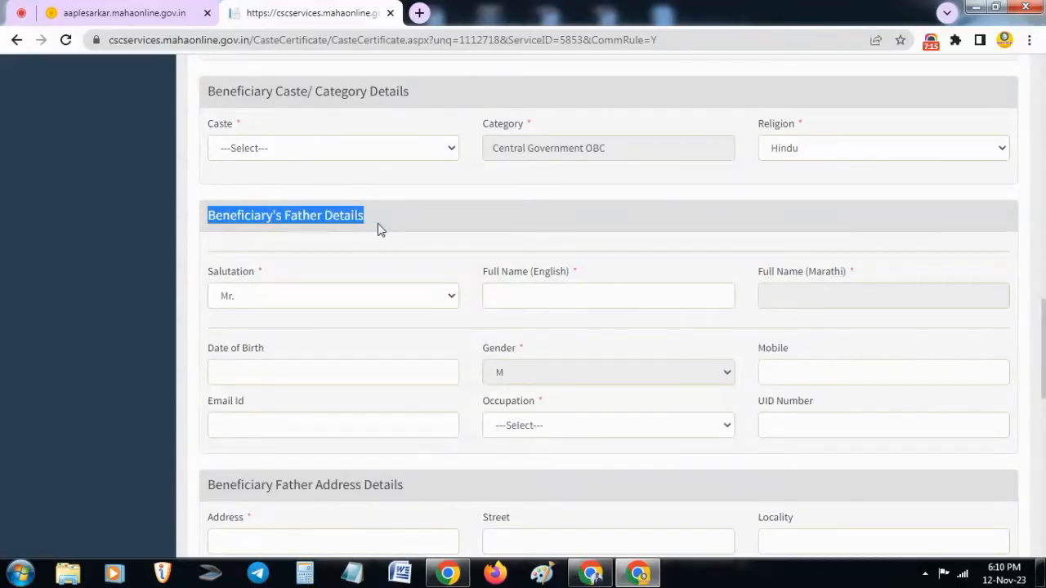
pyautogui.click(378, 228)
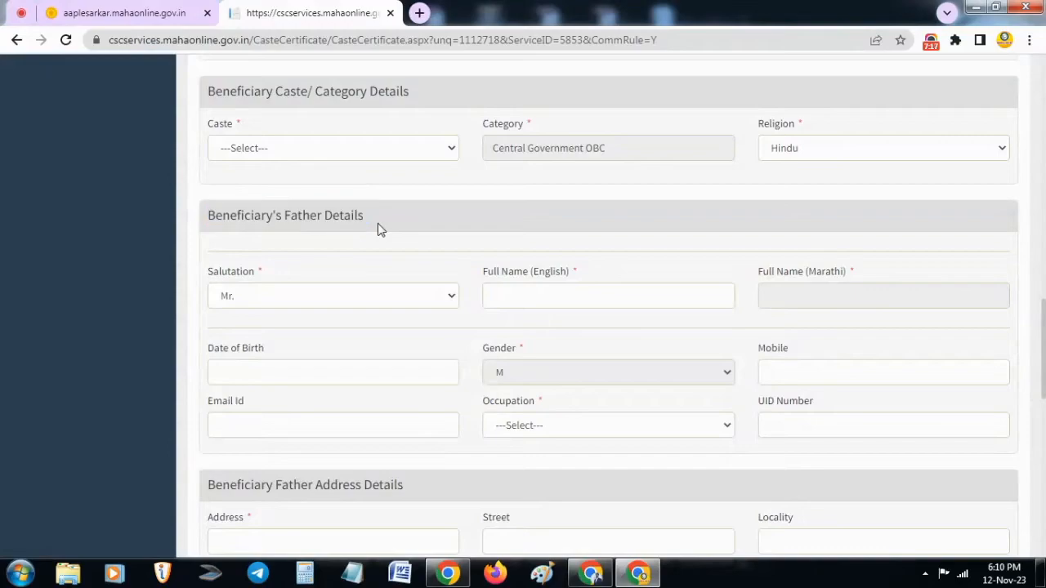
pyautogui.click(292, 300)
pyautogui.click(291, 295)
pyautogui.click(291, 268)
pyautogui.click(563, 301)
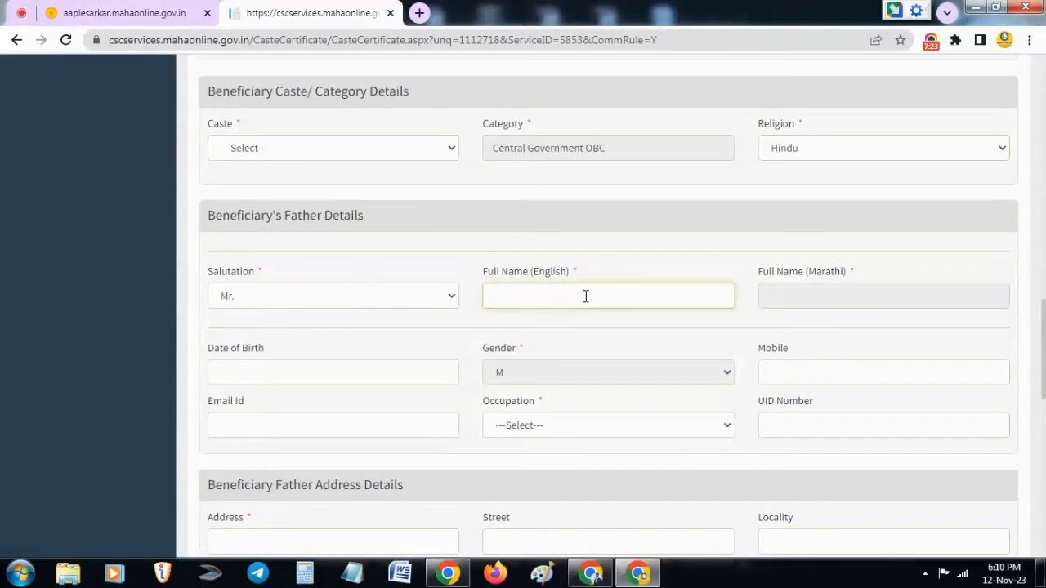
pyautogui.click(775, 293)
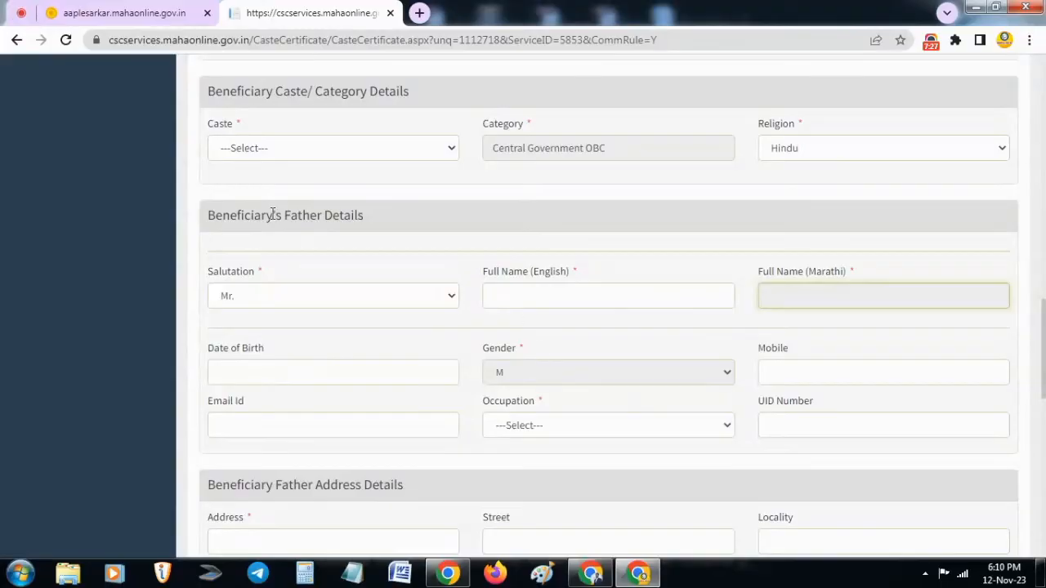
# Set the occupation of the beneficiary's father to Farmer
pyautogui.click(582, 433)
pyautogui.click(580, 432)
pyautogui.click(580, 432)
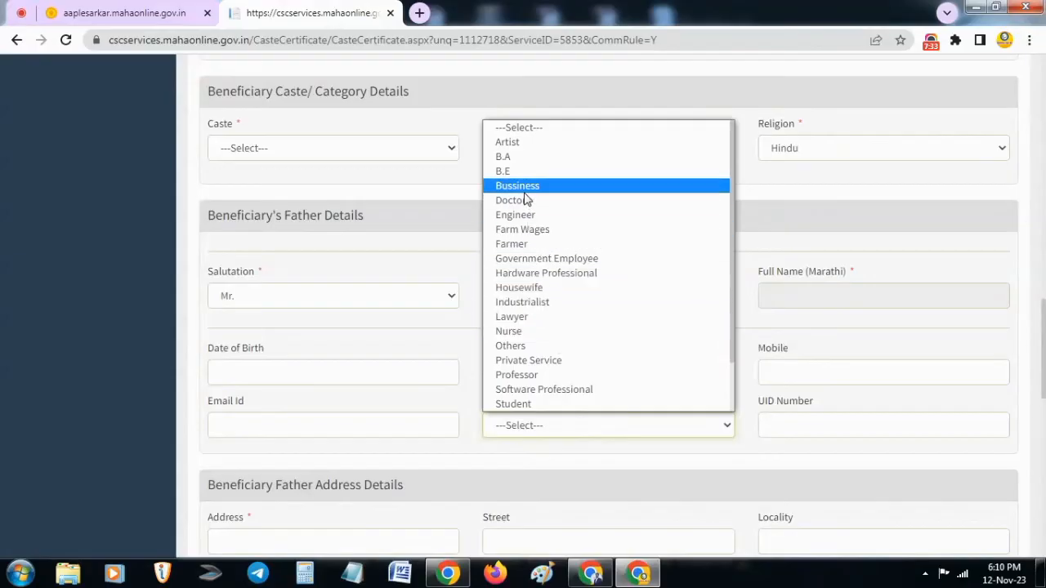
pyautogui.click(528, 244)
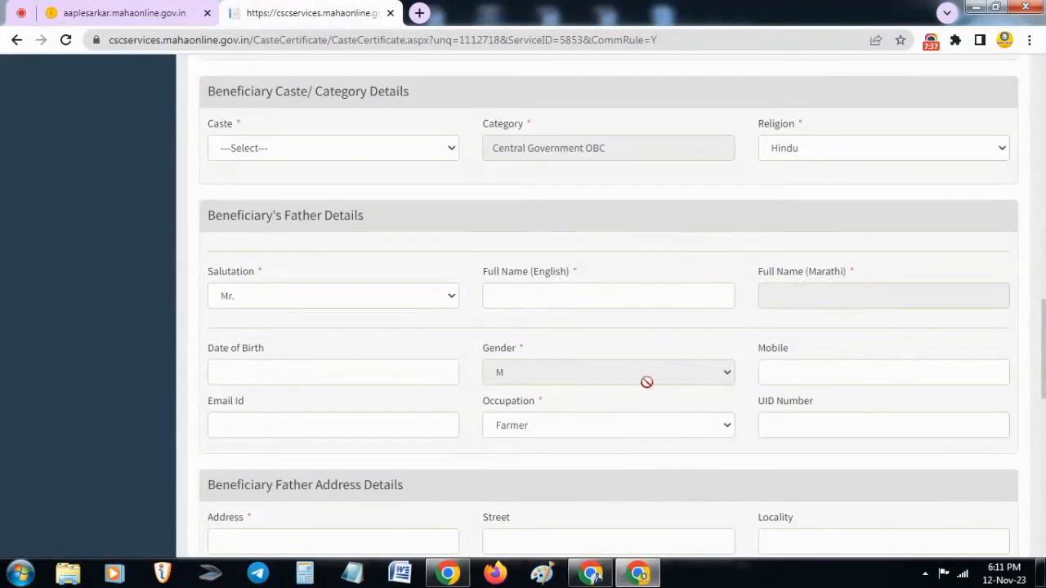
# Examine the Beneficiary Father Address Details section and its address, street, district, taluka and village fields
pyautogui.scroll(-5, 648, 384)
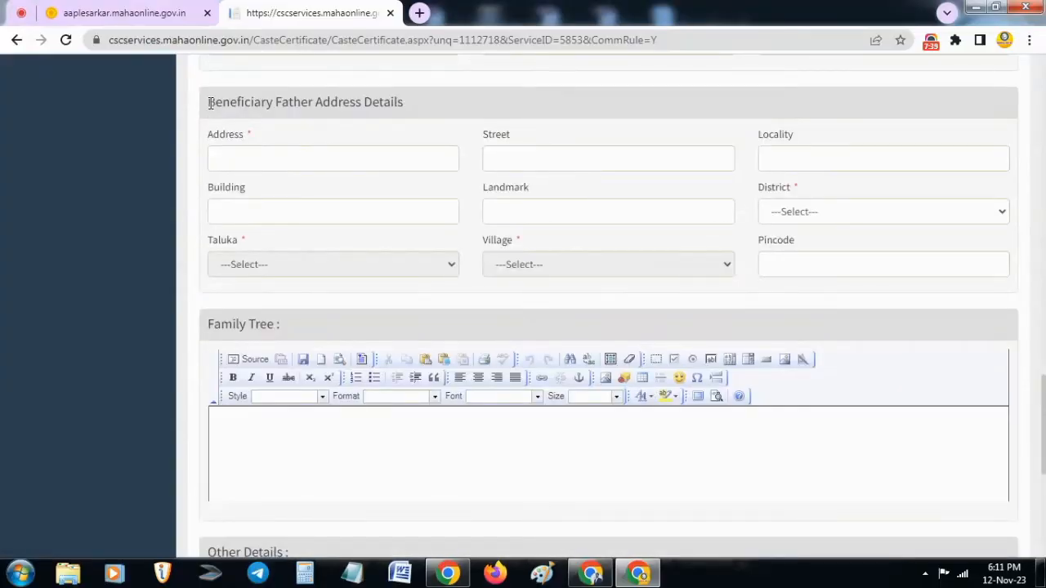
pyautogui.moveTo(209, 103); pyautogui.dragTo(402, 103)
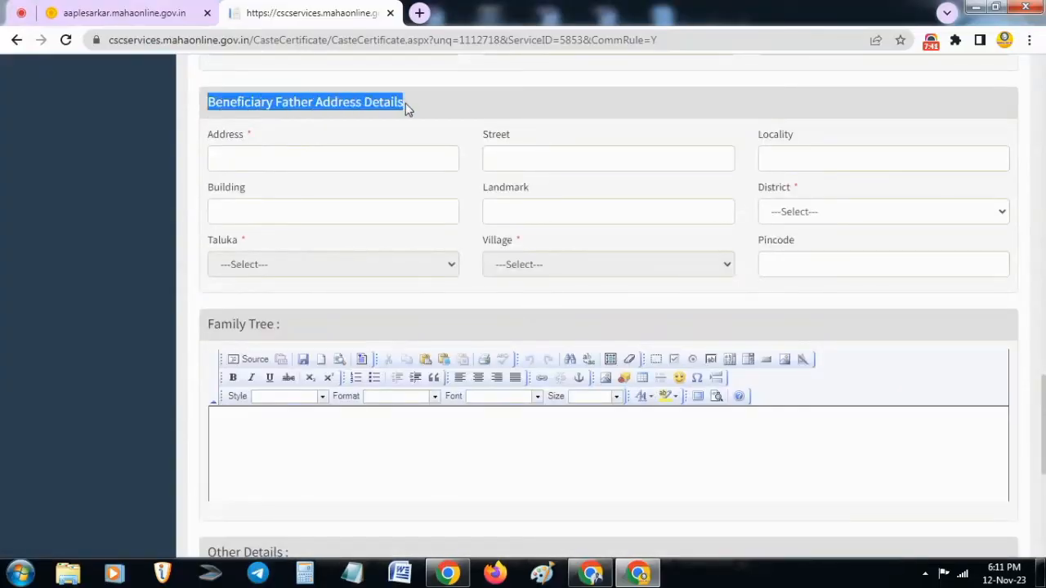
pyautogui.click(393, 144)
pyautogui.click(380, 167)
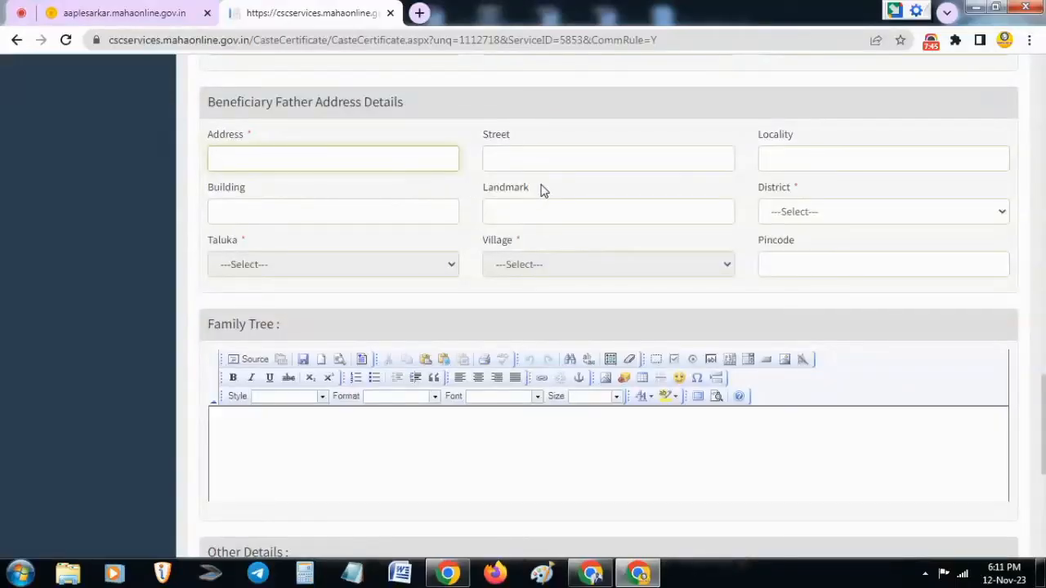
pyautogui.click(519, 149)
pyautogui.click(376, 148)
pyautogui.click(752, 233)
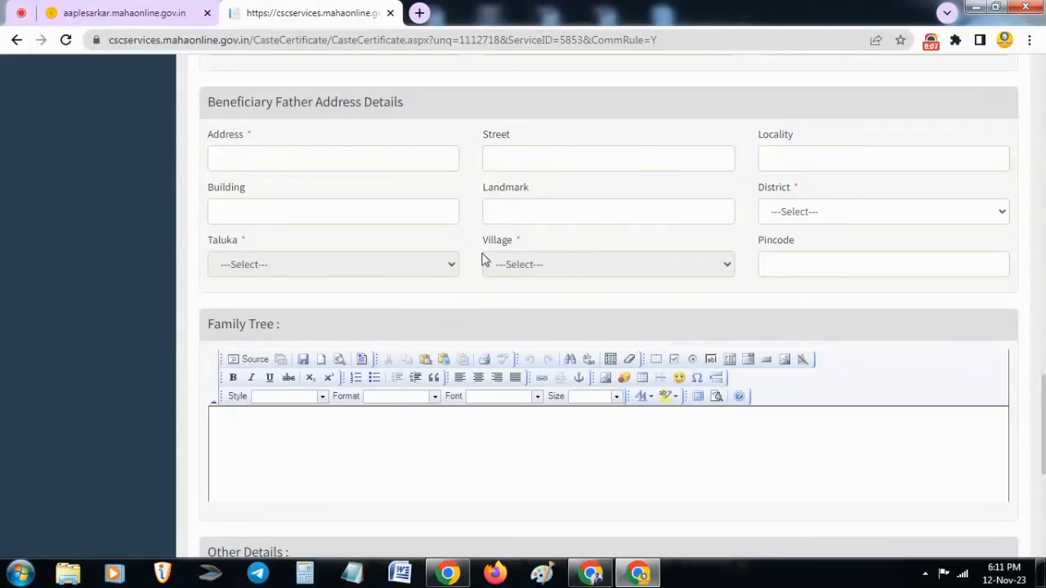
# Enter "for education" as the reason in the Other Details section
pyautogui.scroll(-4, 482, 260)
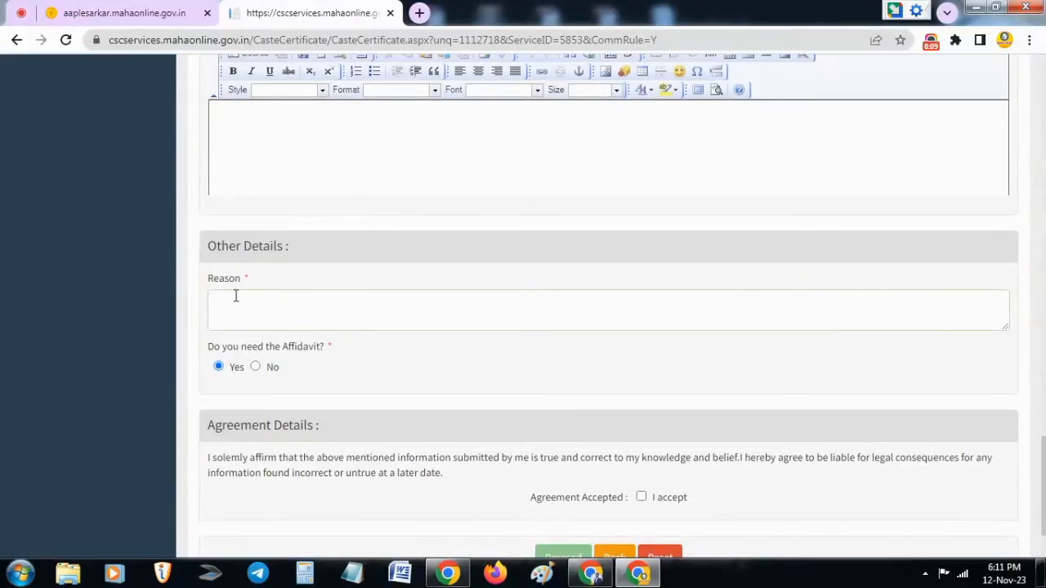
pyautogui.click(236, 296)
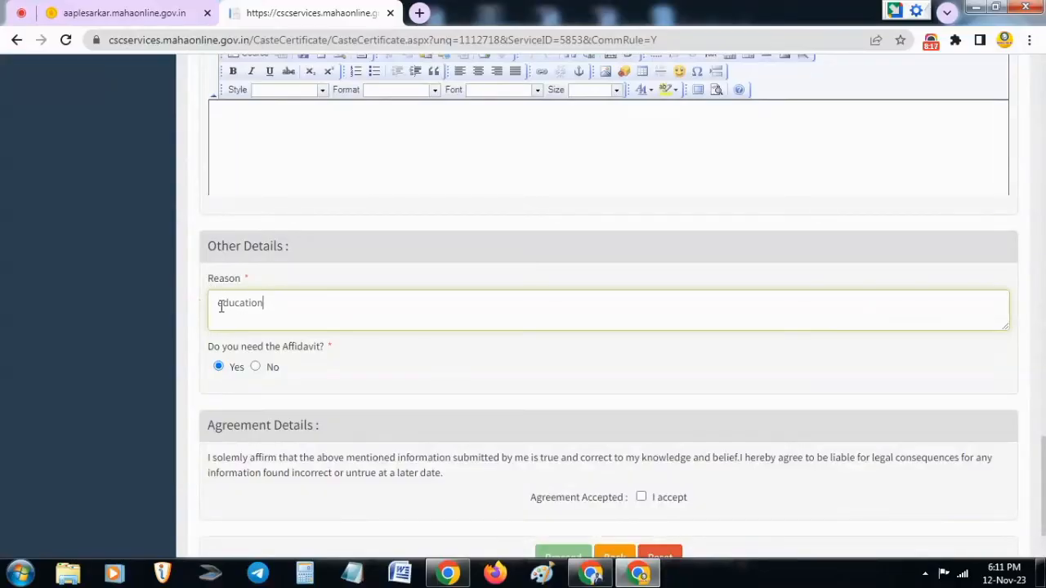
pyautogui.write('for')
pyautogui.click(341, 356)
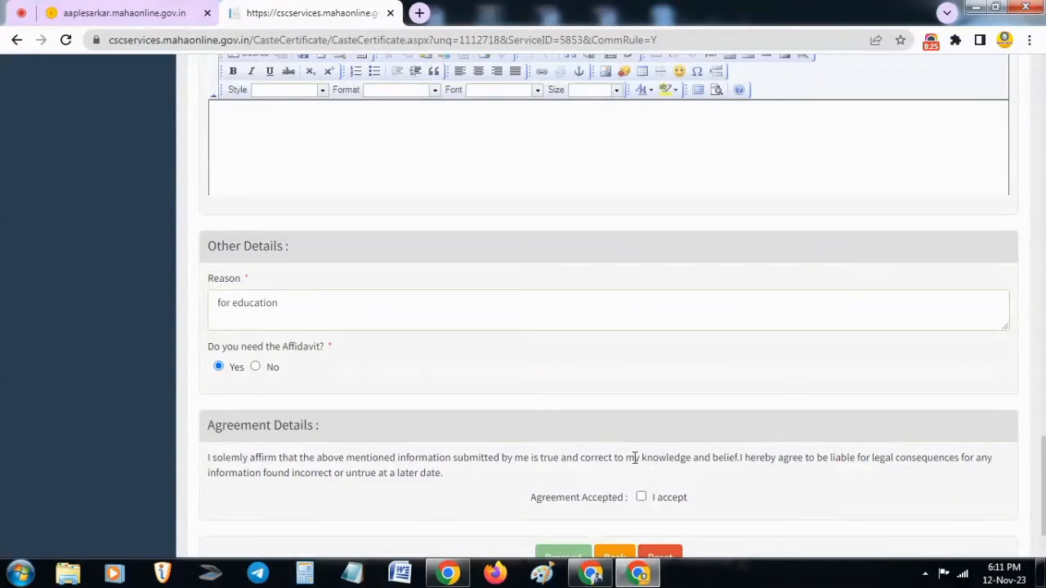
# Accept the agreement, submit the caste certificate application and open its document upload page
pyautogui.scroll(-2, 633, 461)
pyautogui.click(642, 421)
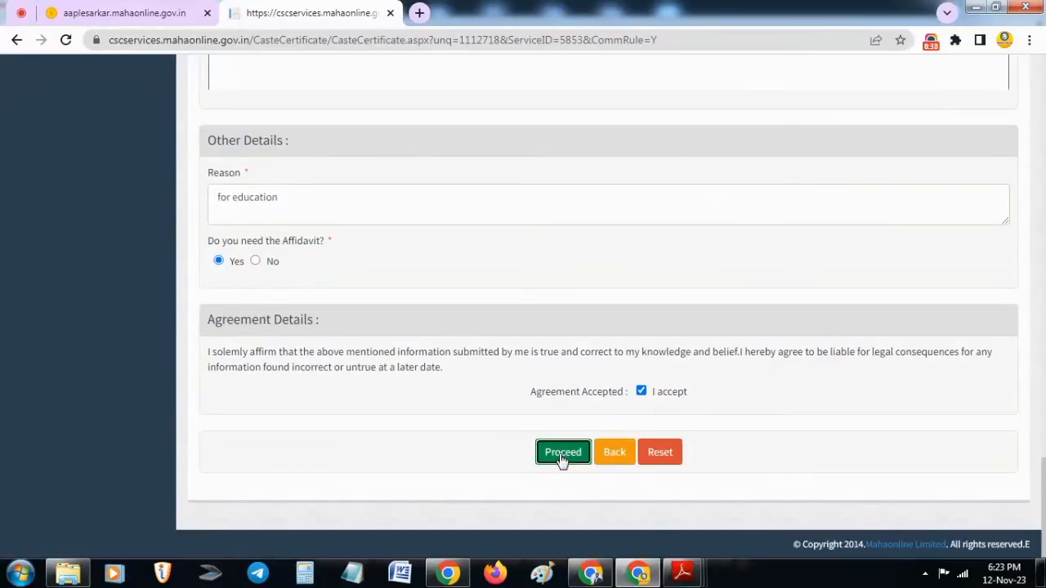
pyautogui.click(561, 453)
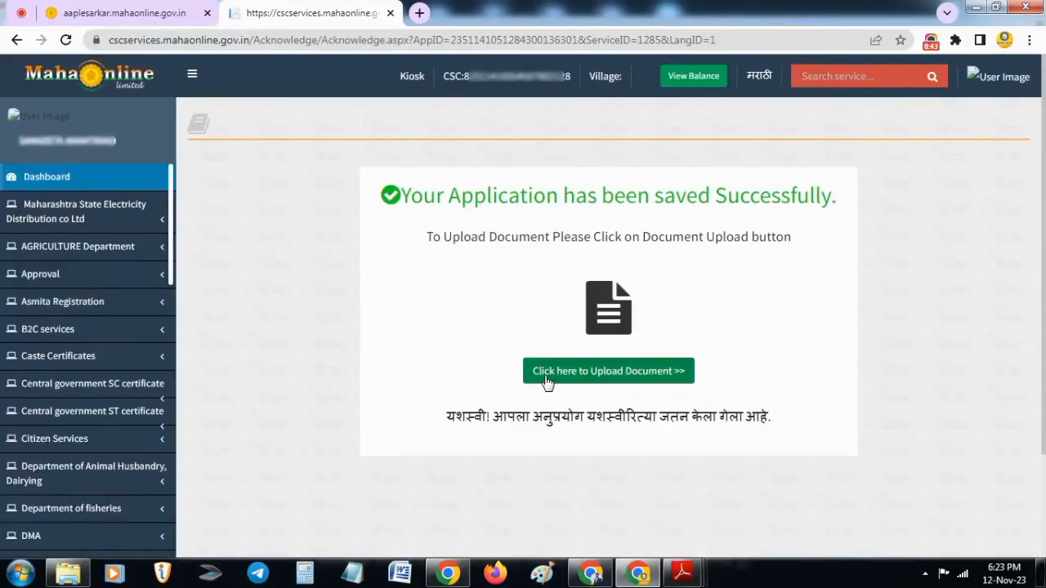
pyautogui.click(619, 376)
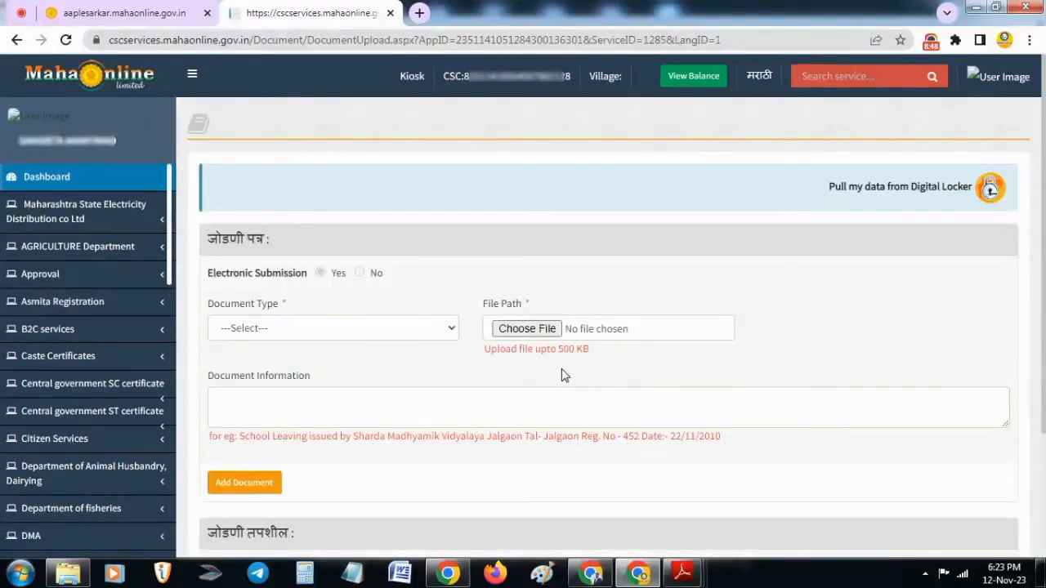
pyautogui.click(321, 337)
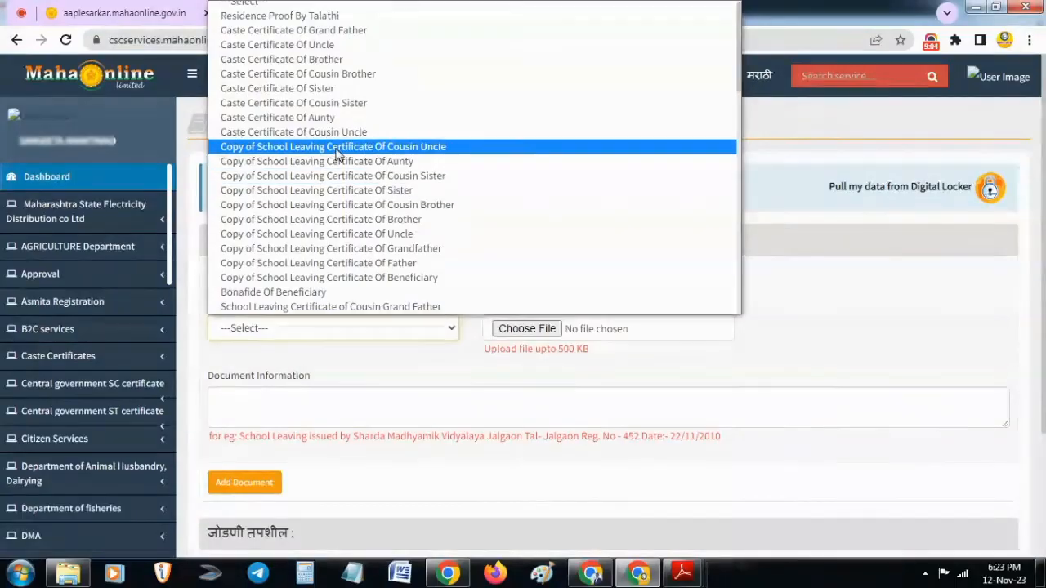
pyautogui.scroll(-2, 338, 168)
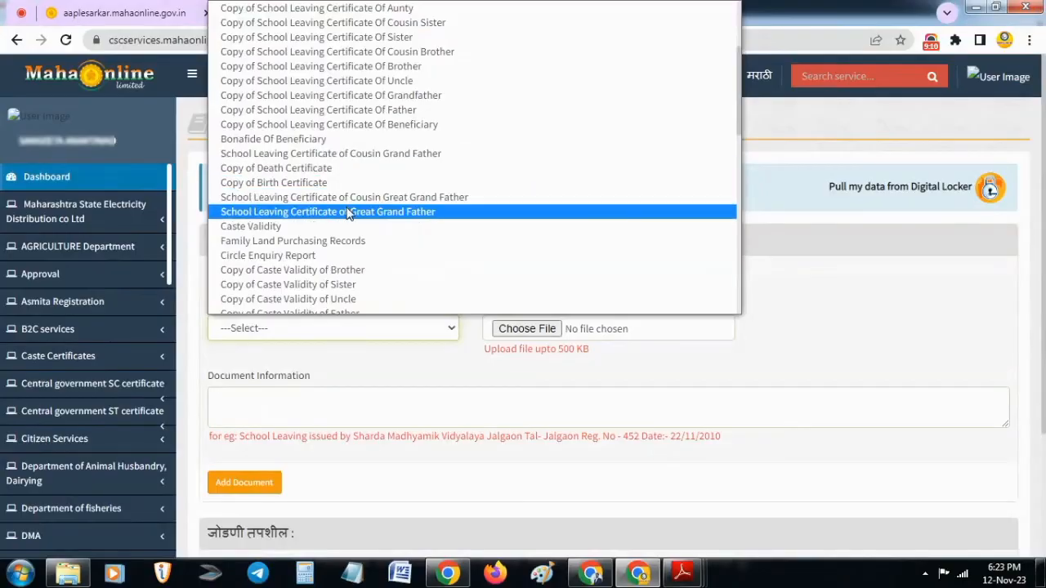
pyautogui.scroll(-3, 360, 245)
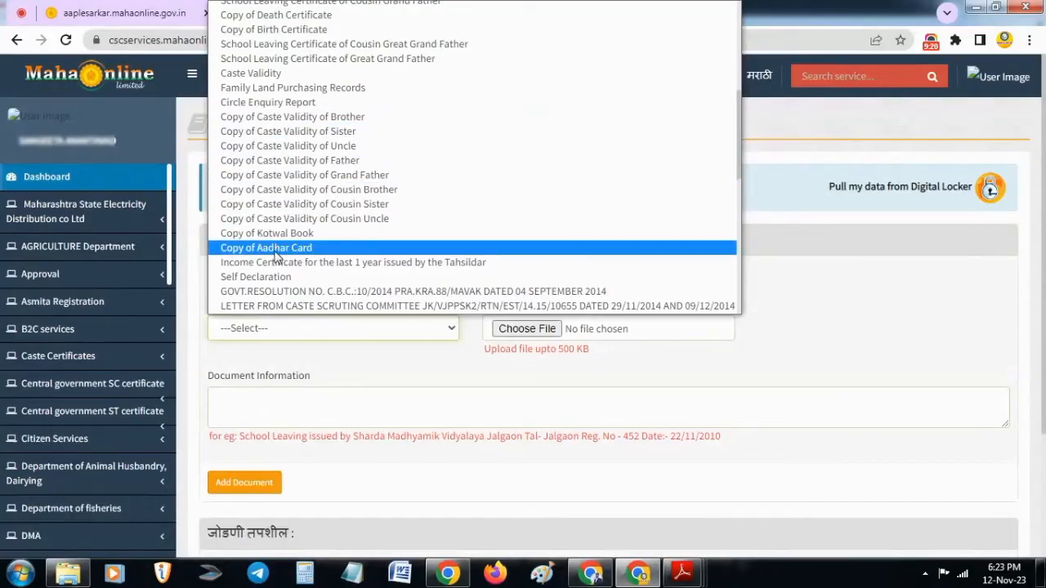
pyautogui.scroll(-3, 288, 236)
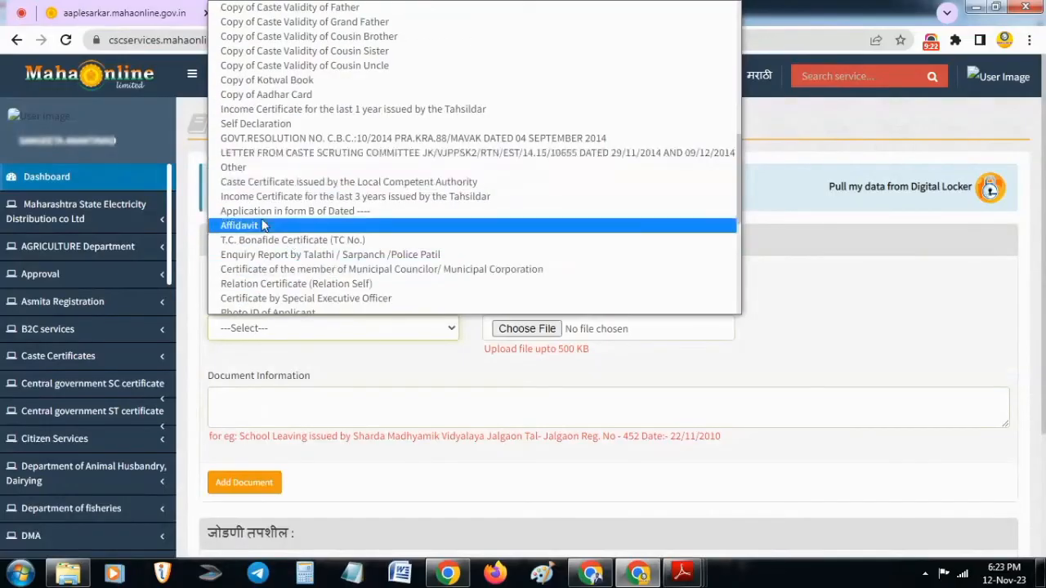
pyautogui.scroll(-5, 309, 249)
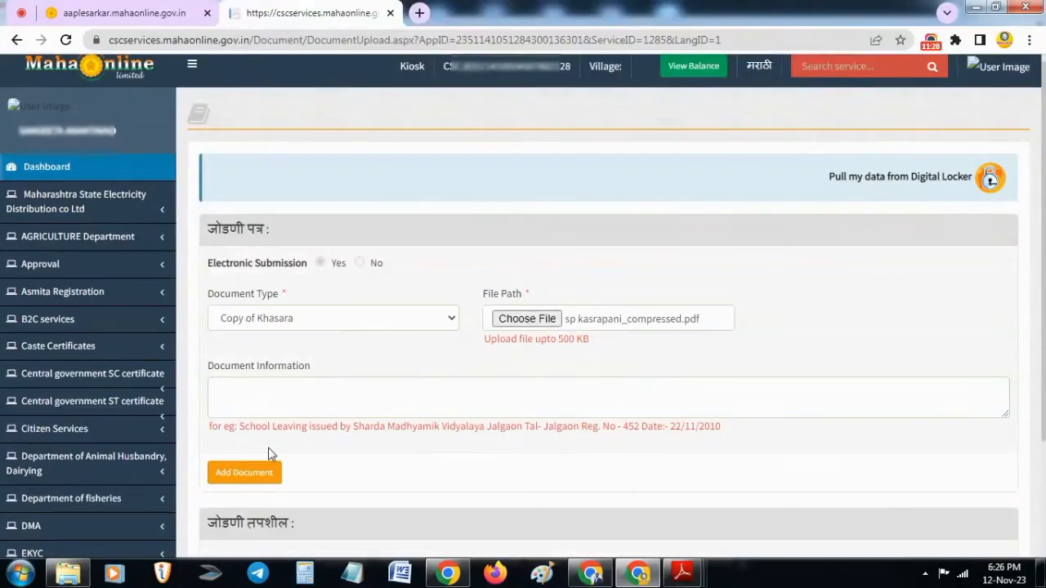
pyautogui.click(254, 472)
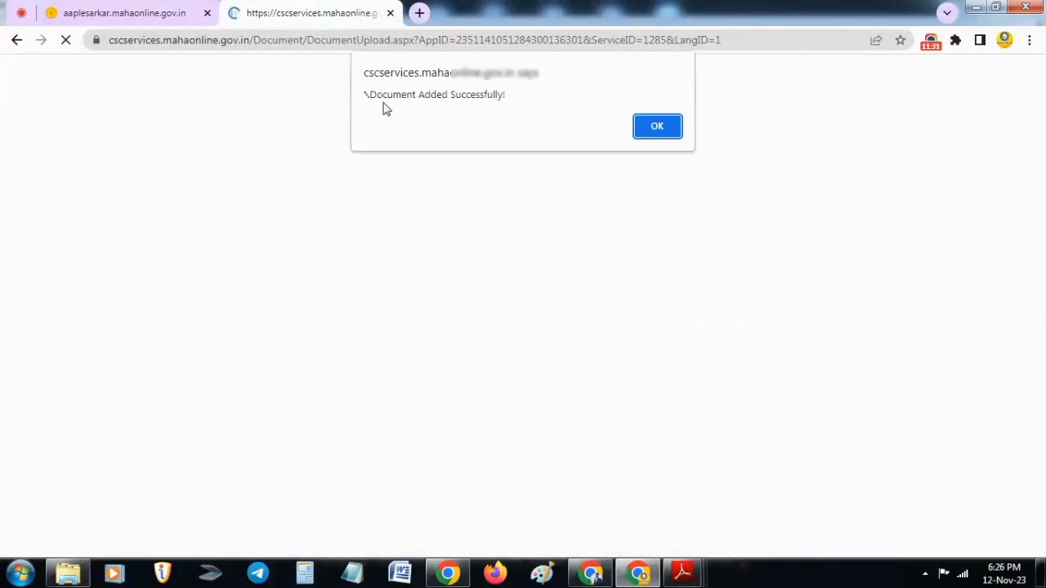
pyautogui.click(665, 126)
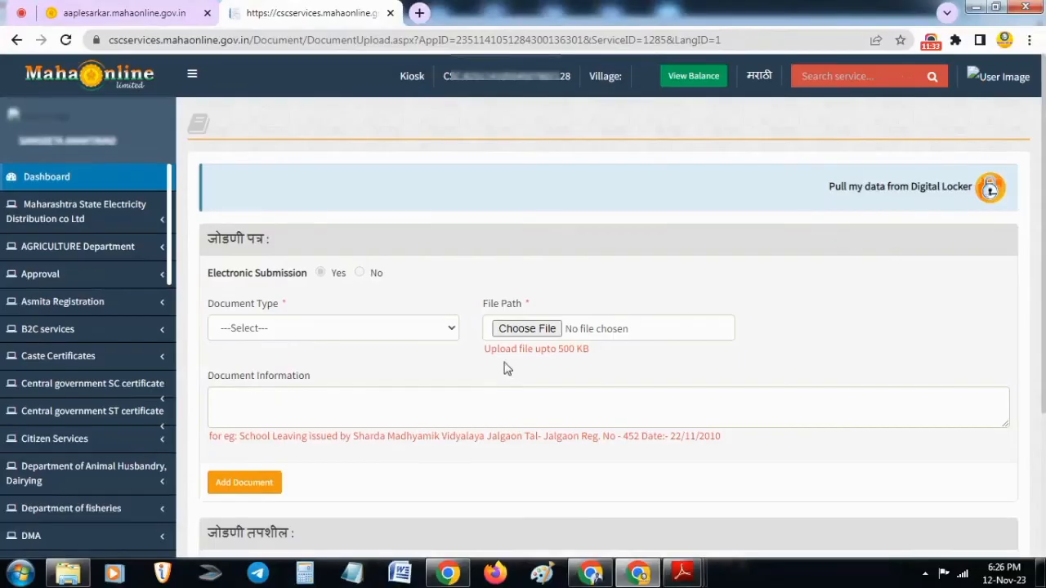
# Review the list of attached documents and continue to the photograph page
pyautogui.scroll(-3, 504, 365)
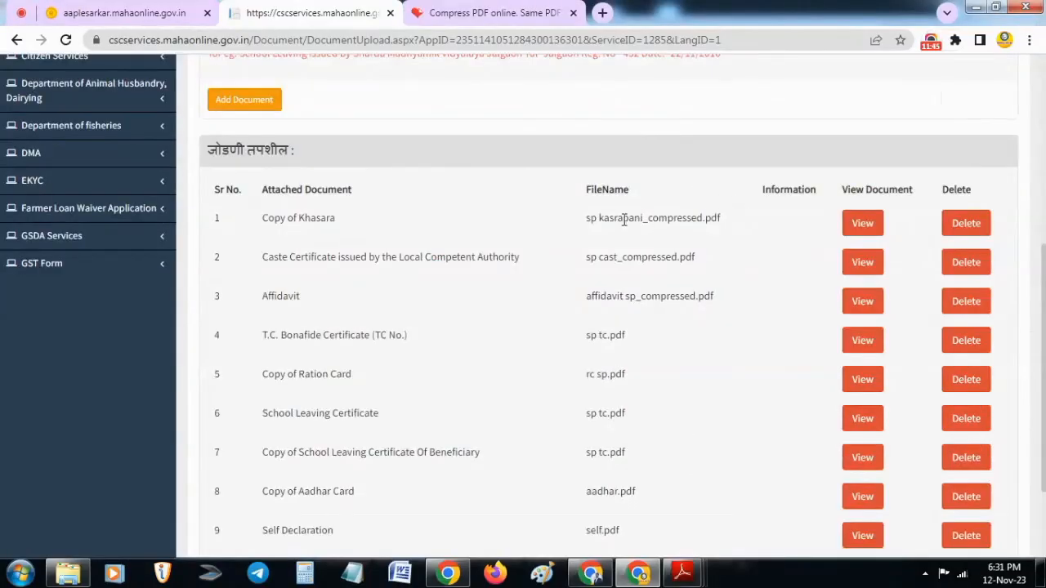
pyautogui.scroll(-2, 738, 196)
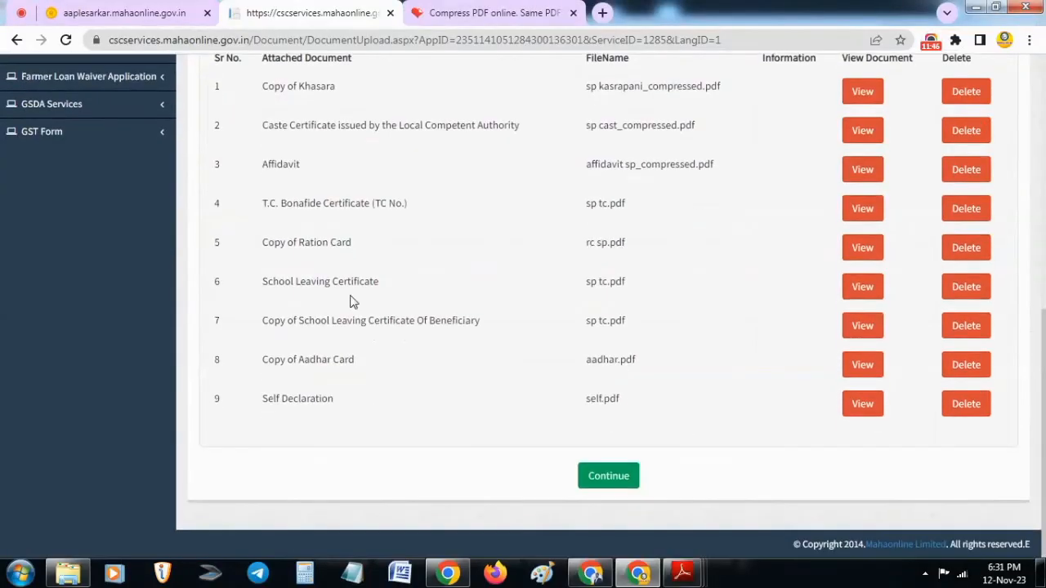
pyautogui.click(610, 481)
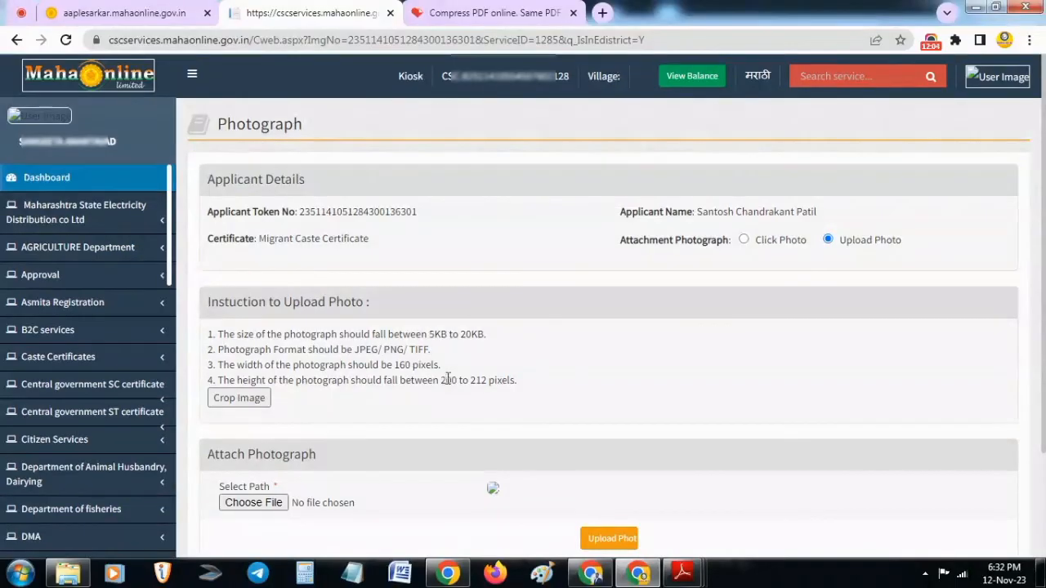
# Upload p.jpg as the applicant's photograph and proceed to the payment options
pyautogui.click(254, 502)
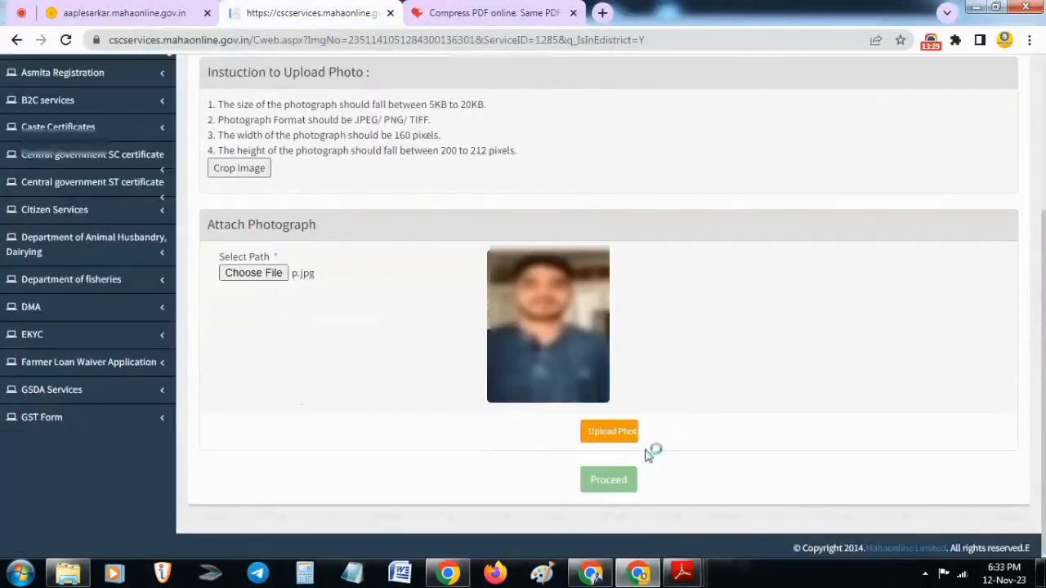
pyautogui.click(617, 433)
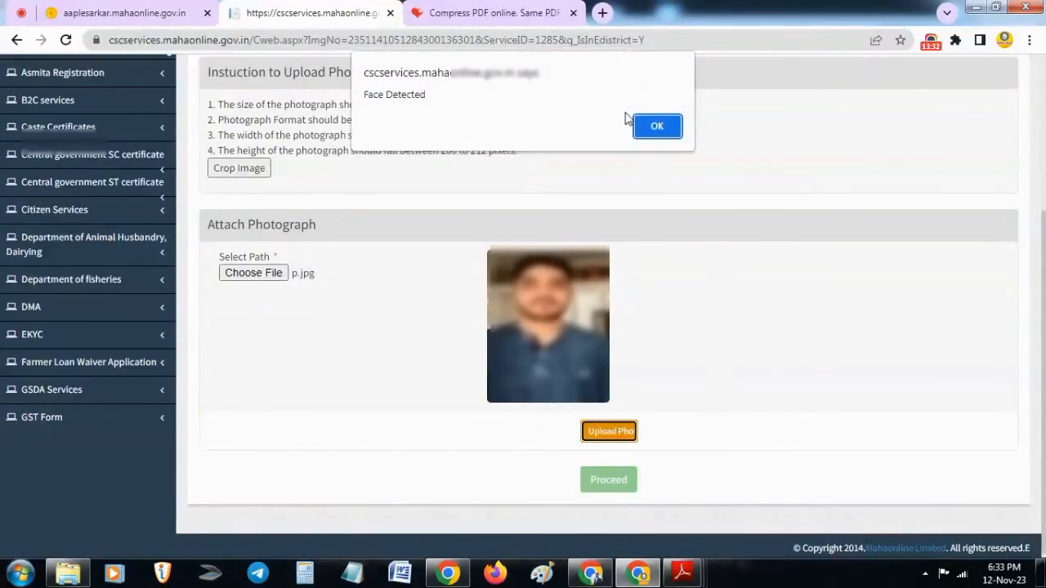
pyautogui.click(660, 128)
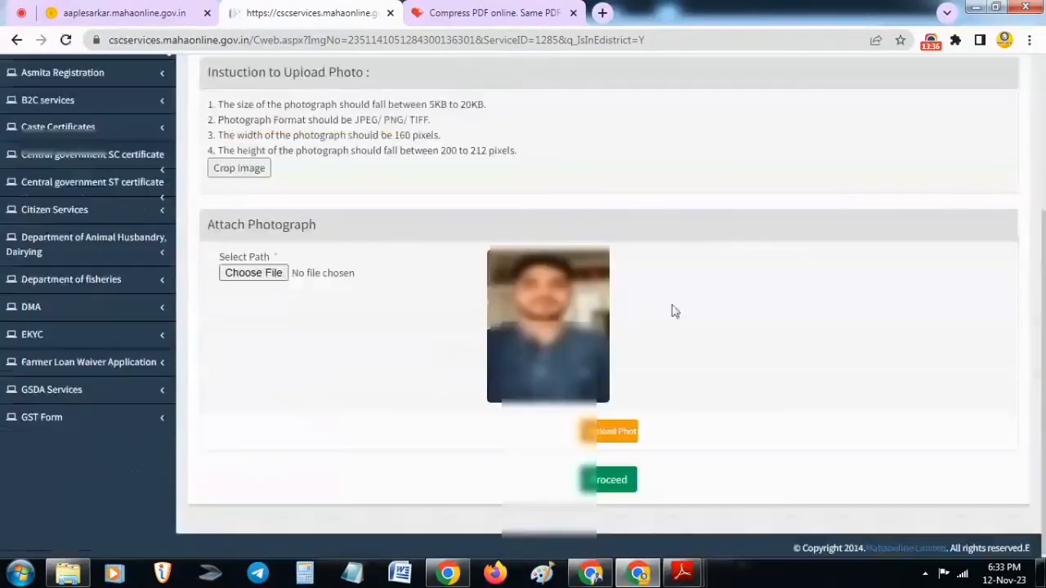
pyautogui.click(617, 486)
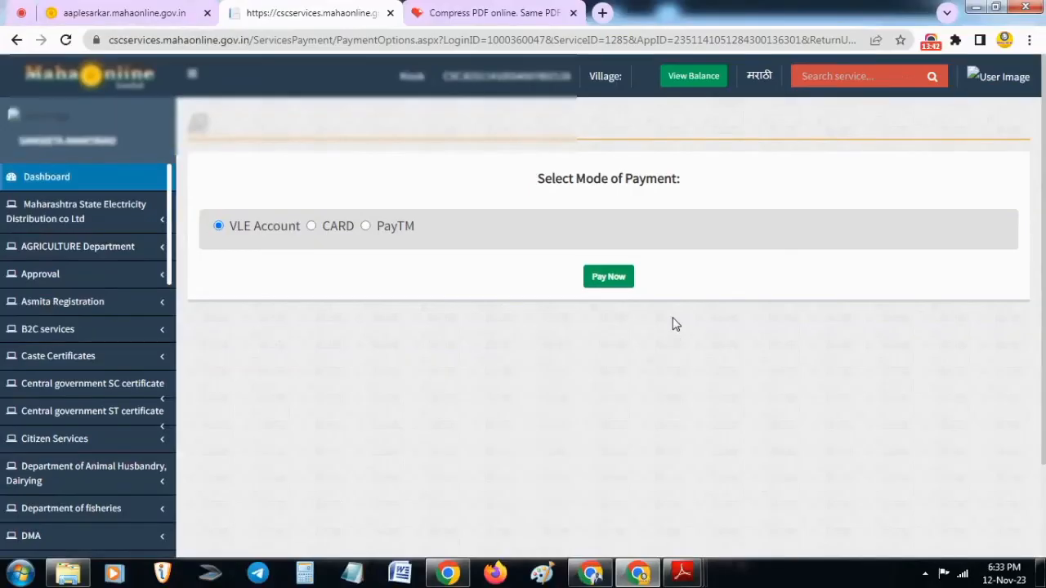
# Pay the application charges from the VLE Account and continue from the payment receipt to the acknowledgement receipt
pyautogui.click(598, 282)
pyautogui.click(603, 278)
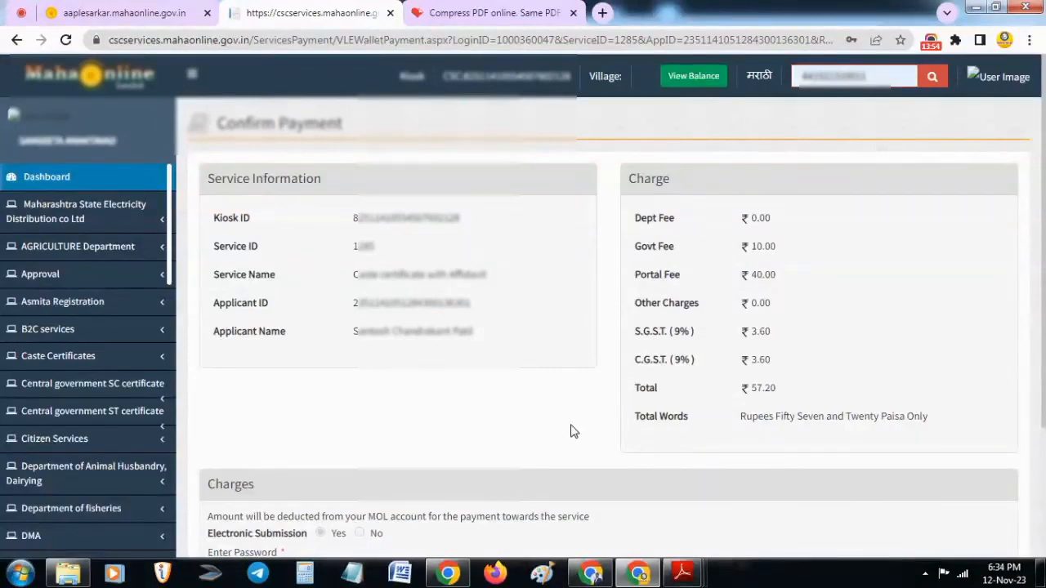
pyautogui.scroll(-1, 572, 431)
pyautogui.scroll(-1, 575, 433)
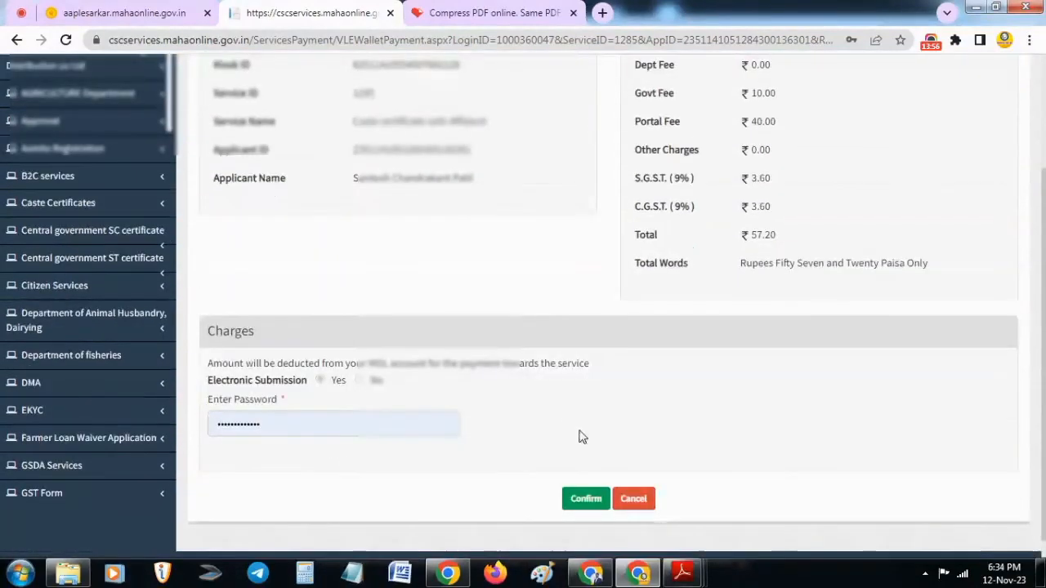
pyautogui.click(583, 498)
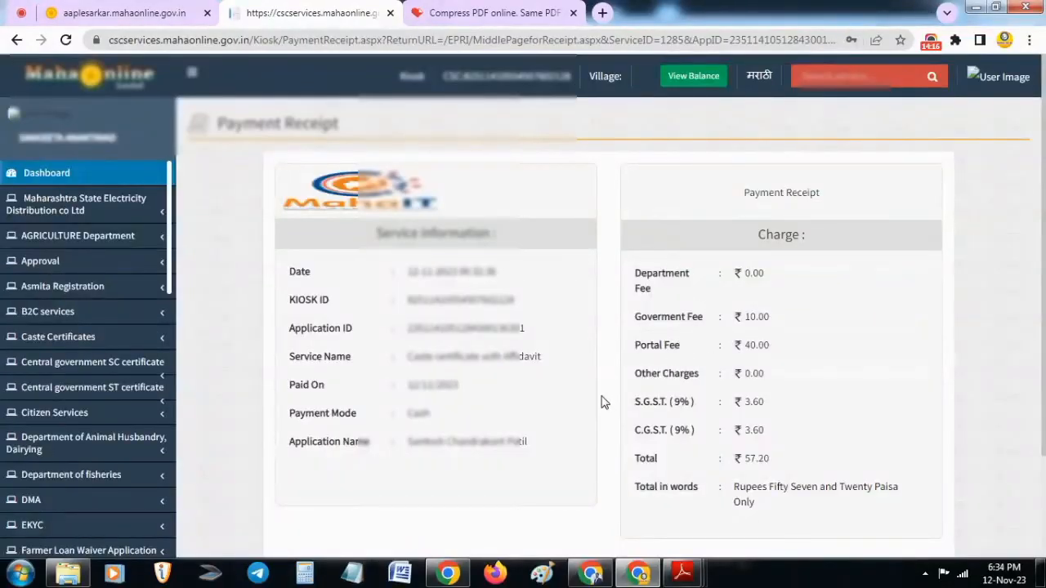
pyautogui.scroll(-1, 608, 398)
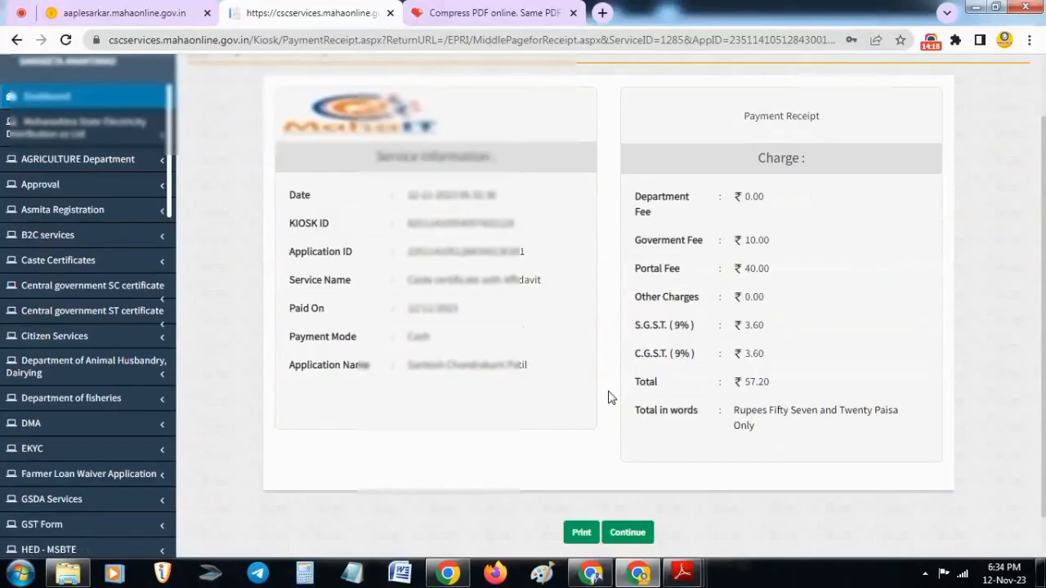
pyautogui.click(618, 532)
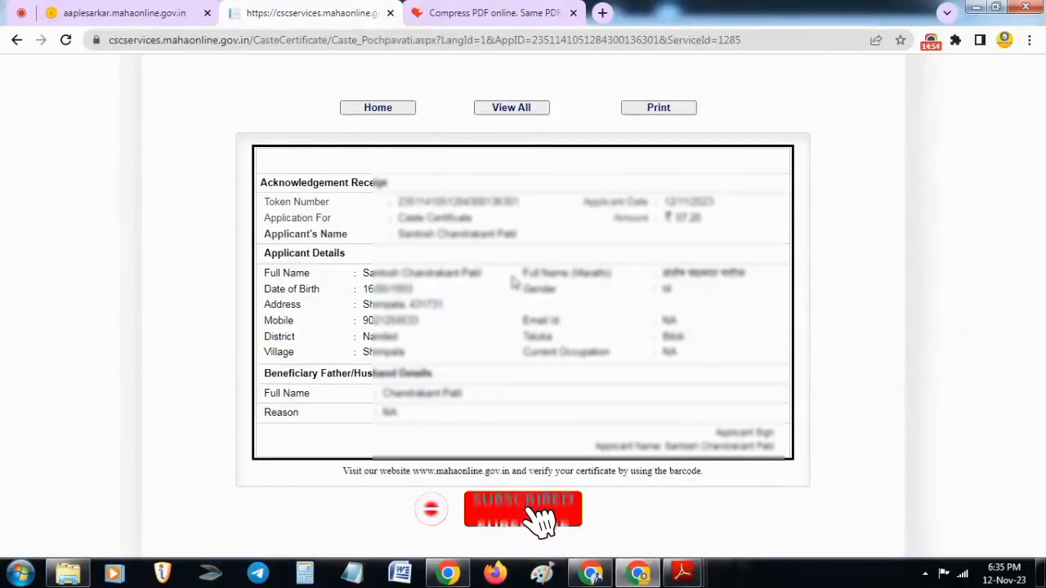
# Save the acknowledgement receipt as a PDF and go to the portal's home page
pyautogui.click(658, 108)
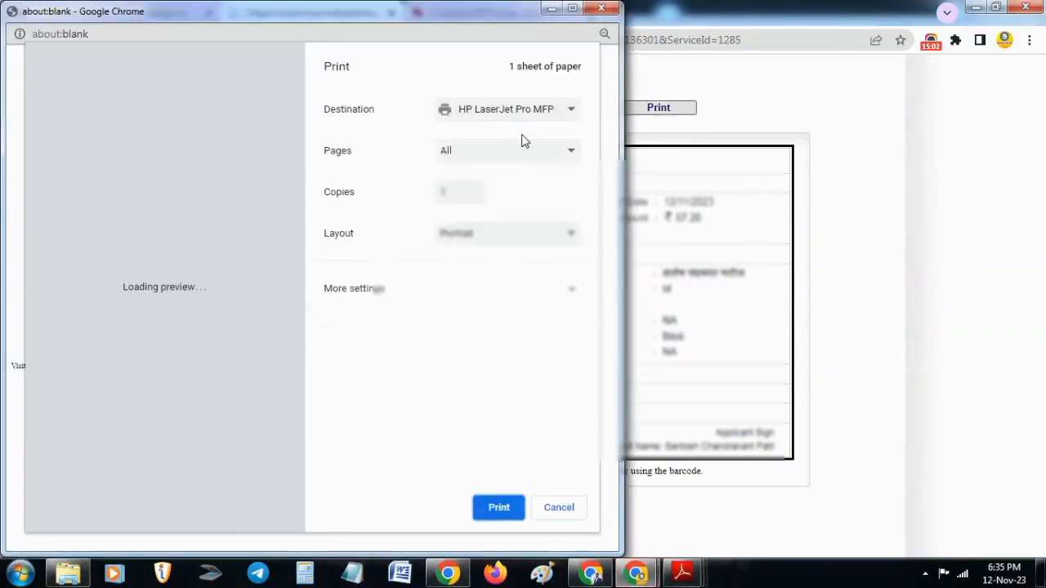
pyautogui.click(504, 114)
pyautogui.click(490, 166)
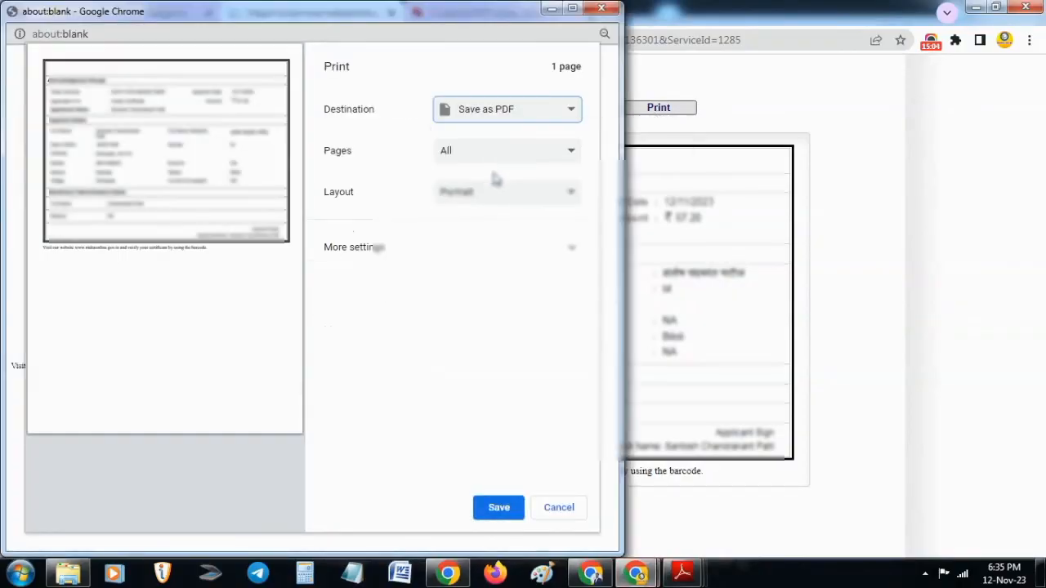
pyautogui.click(500, 505)
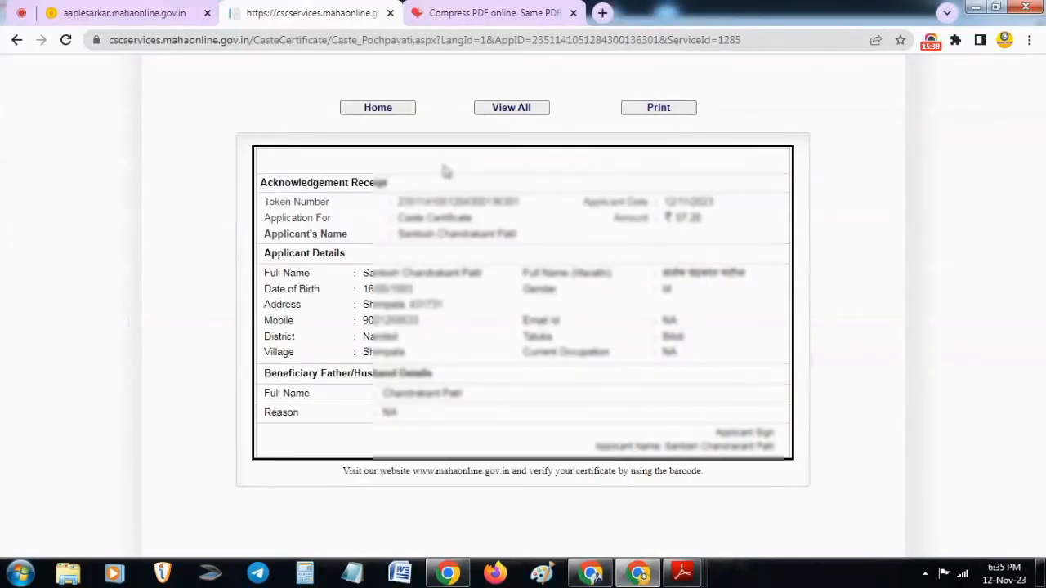
pyautogui.click(368, 107)
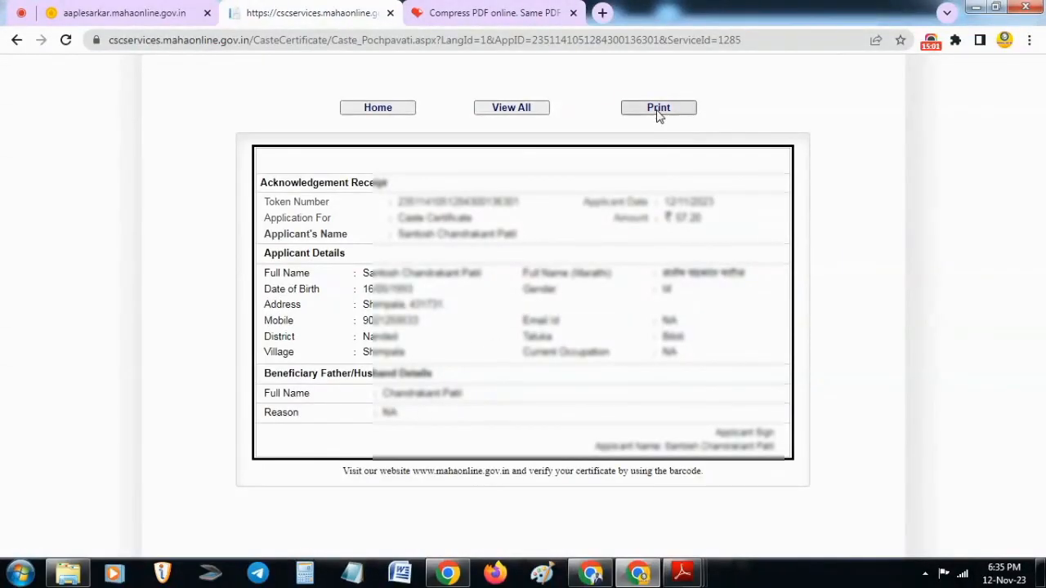
# Save the acknowledgement receipt as a PDF once more and return to the portal home
pyautogui.click(659, 109)
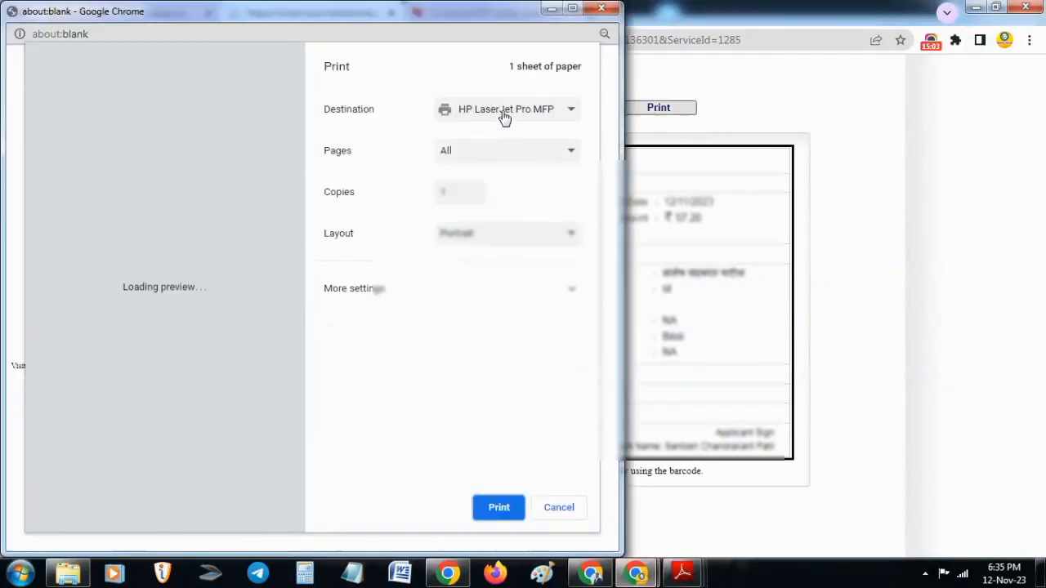
pyautogui.click(504, 117)
pyautogui.click(494, 196)
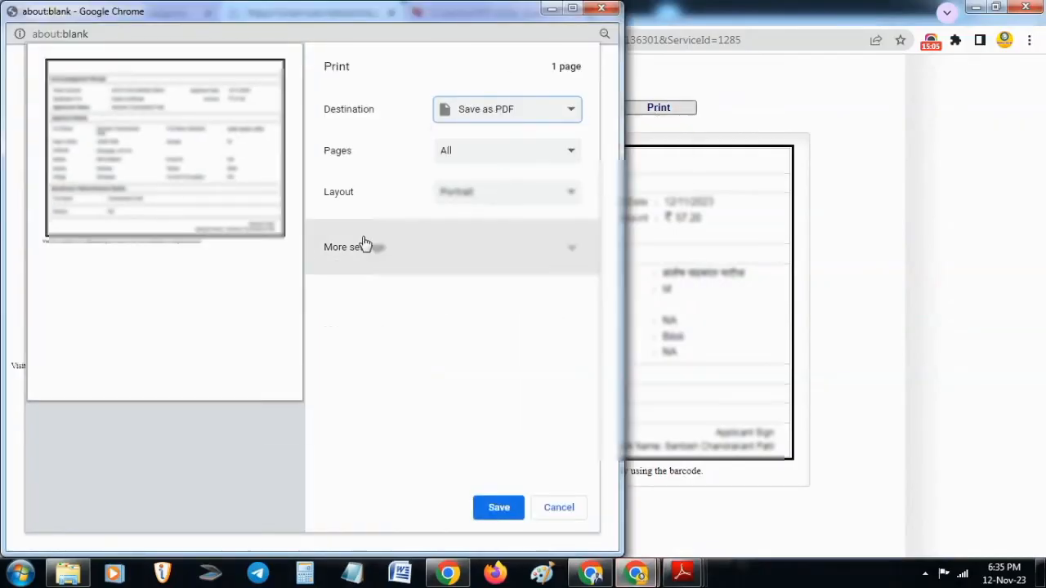
pyautogui.click(497, 505)
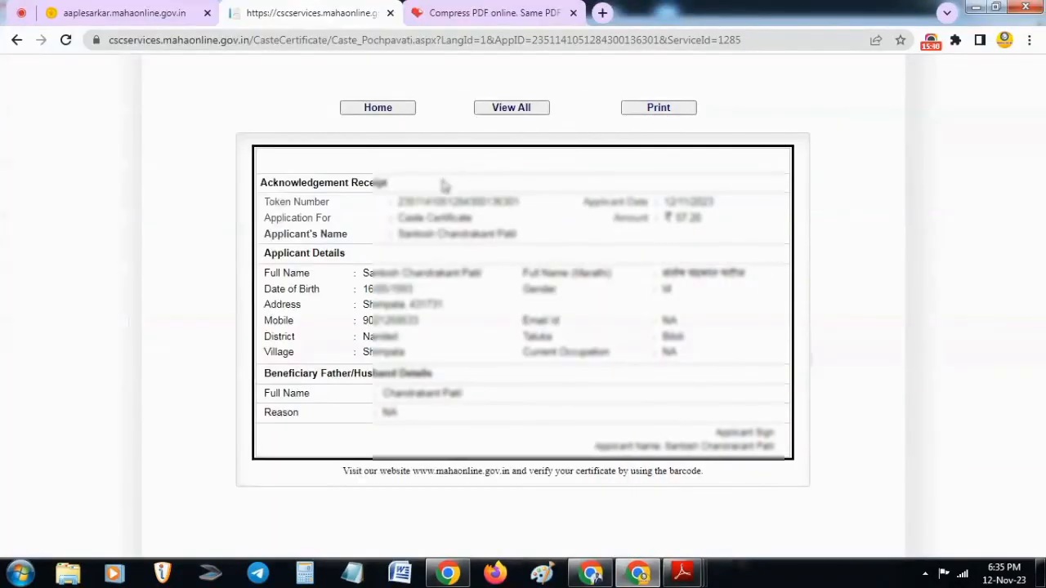
pyautogui.click(369, 109)
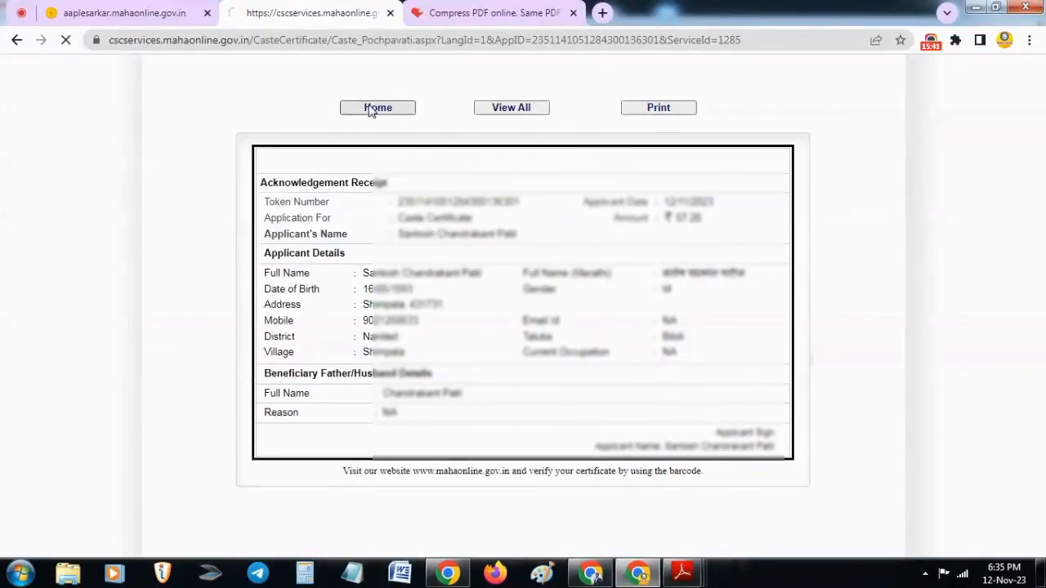